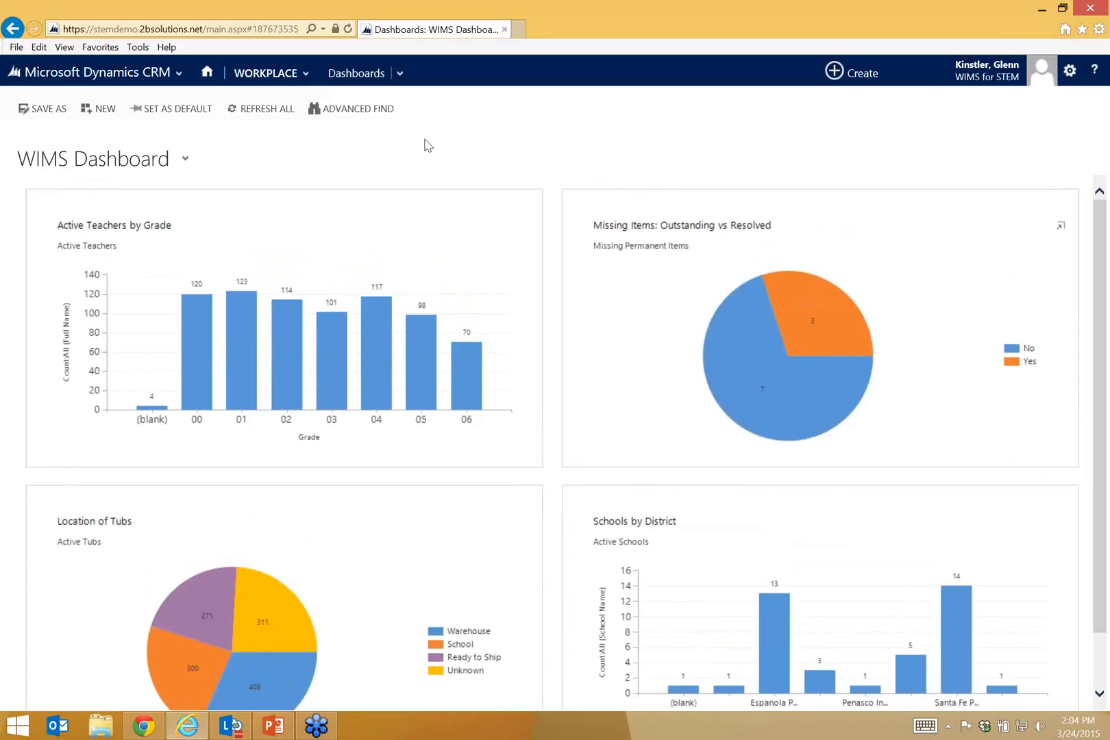
- Go to the WIMS Schools area and open the list of active schools
{"action": "left_click", "coordinate": [115, 76]}
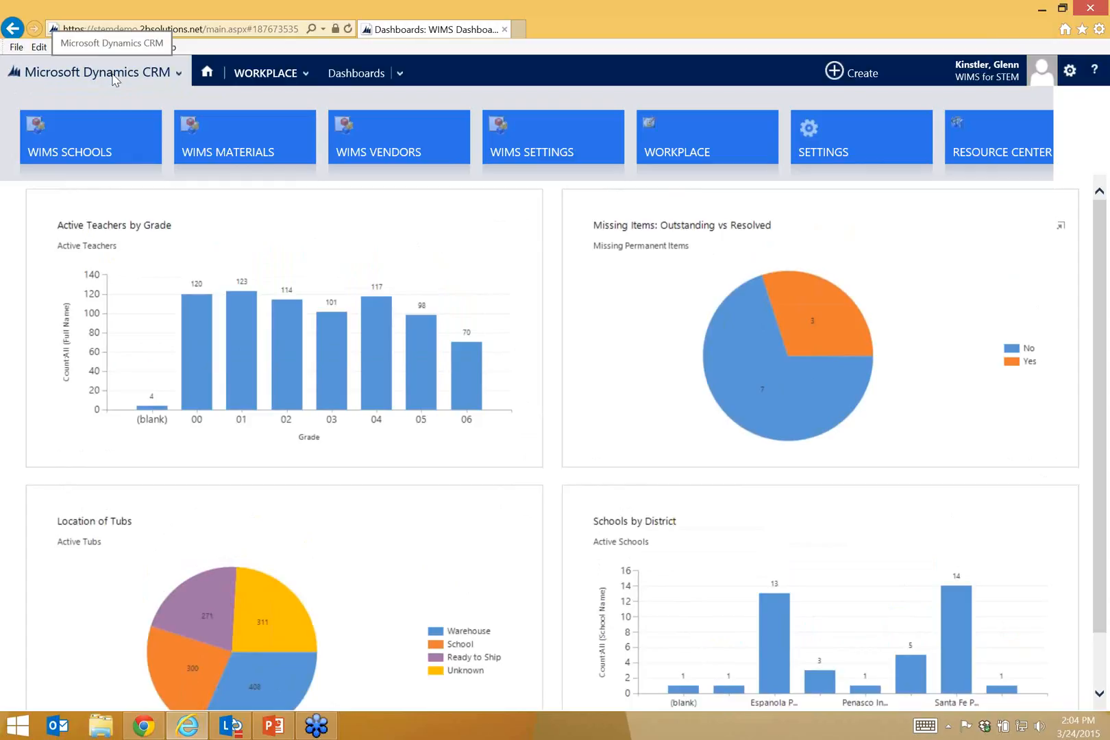
{"action": "left_click", "coordinate": [87, 128]}
{"action": "left_click", "coordinate": [254, 84]}
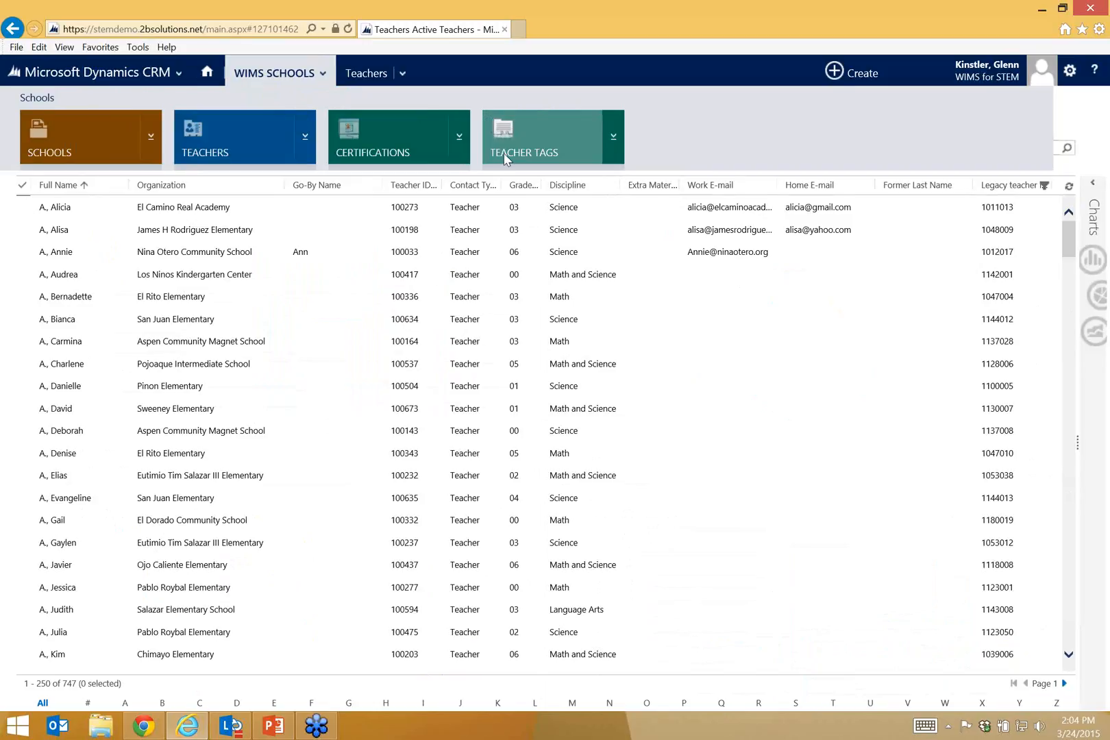
{"action": "left_click", "coordinate": [85, 135]}
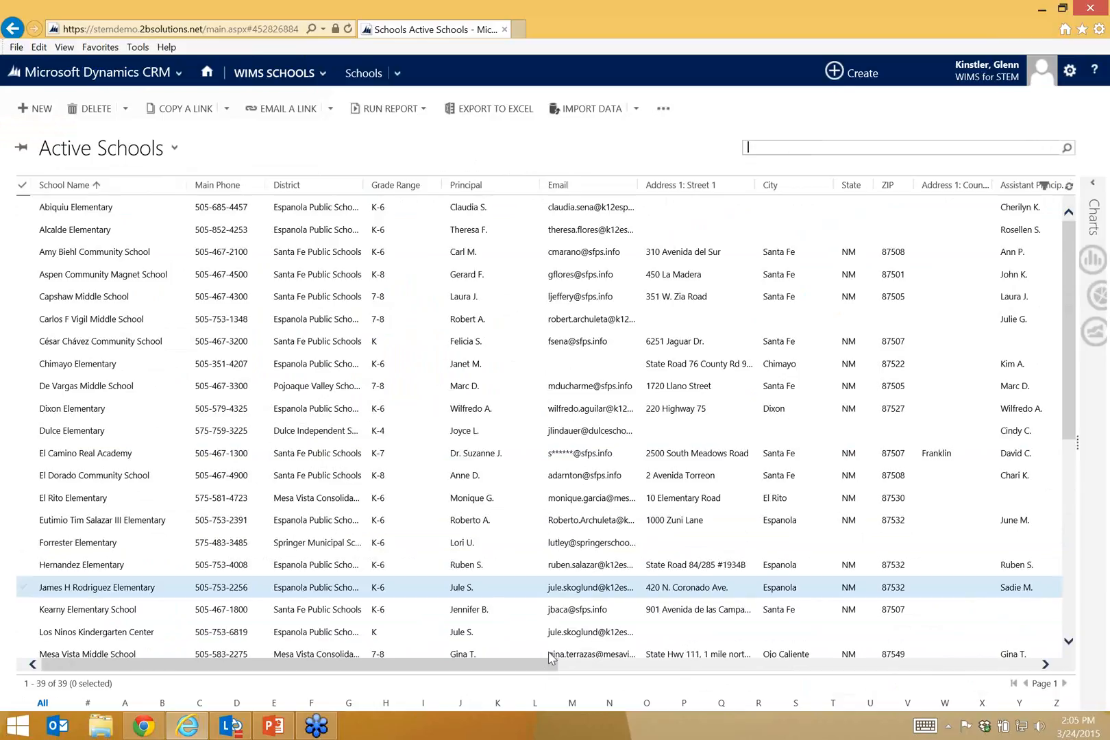
{"action": "left_click_drag", "start_coordinate": [548, 666], "coordinate": [508, 656]}
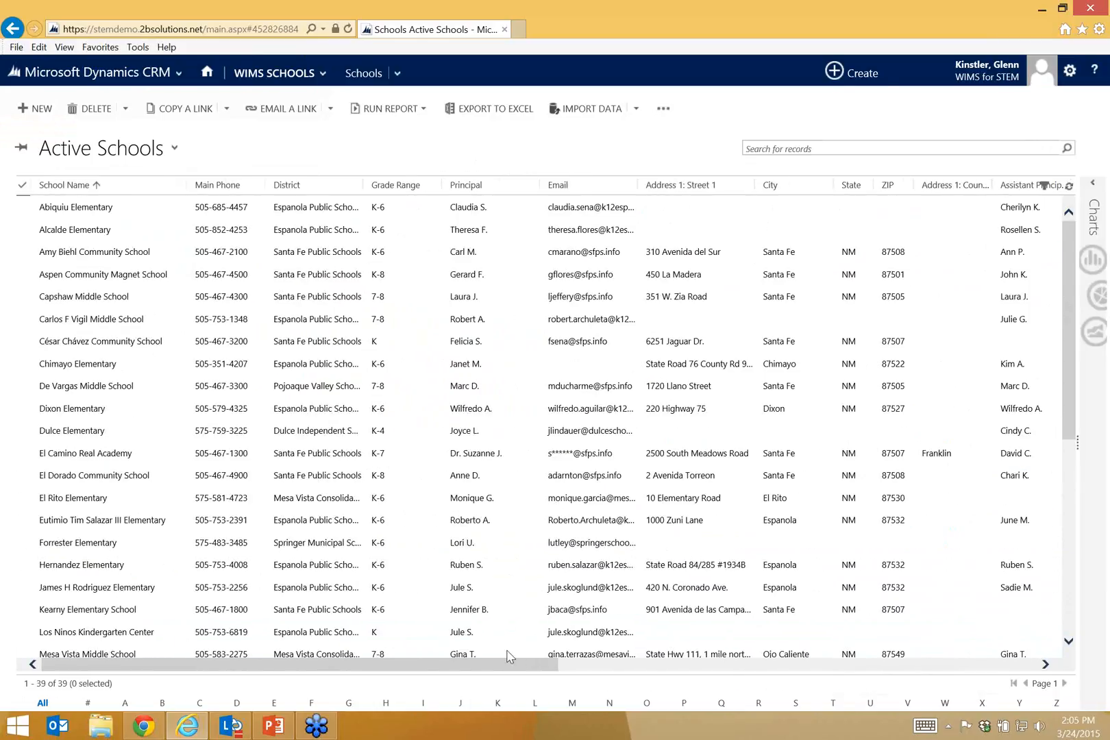
- Open the El Camino Real Academy school record and review its general details and cycle schedule
{"action": "left_click", "coordinate": [74, 454]}
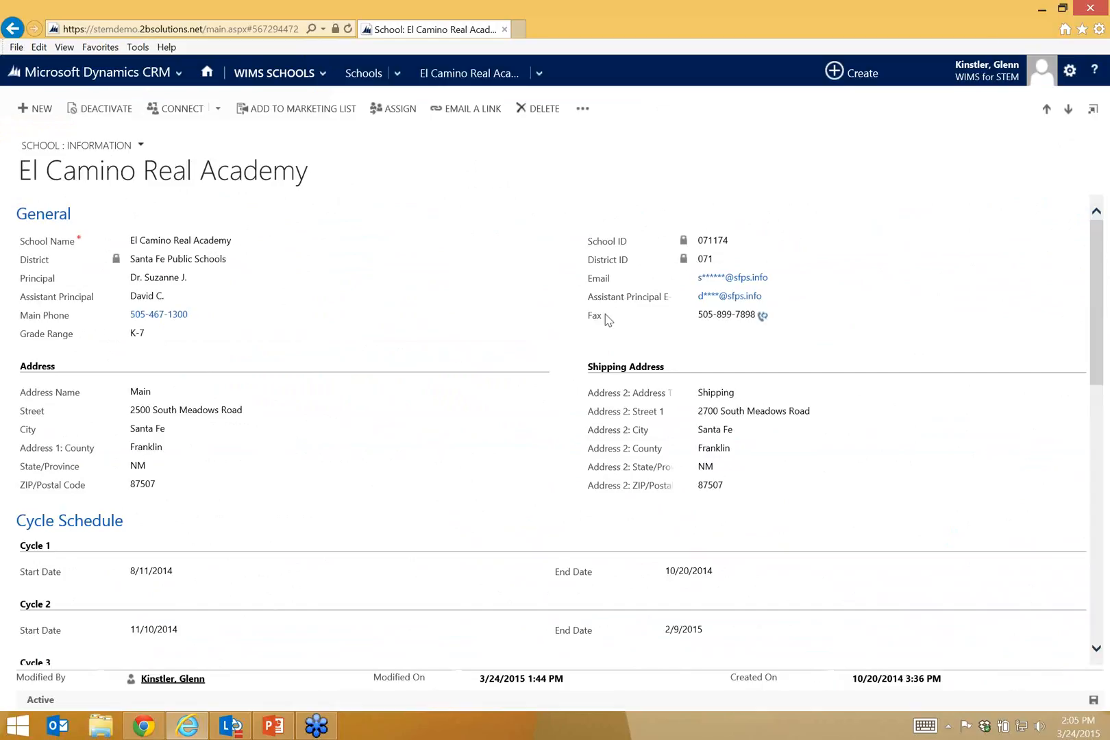
{"action": "scroll", "coordinate": [463, 409], "scroll_direction": "down", "scroll_amount": 3}
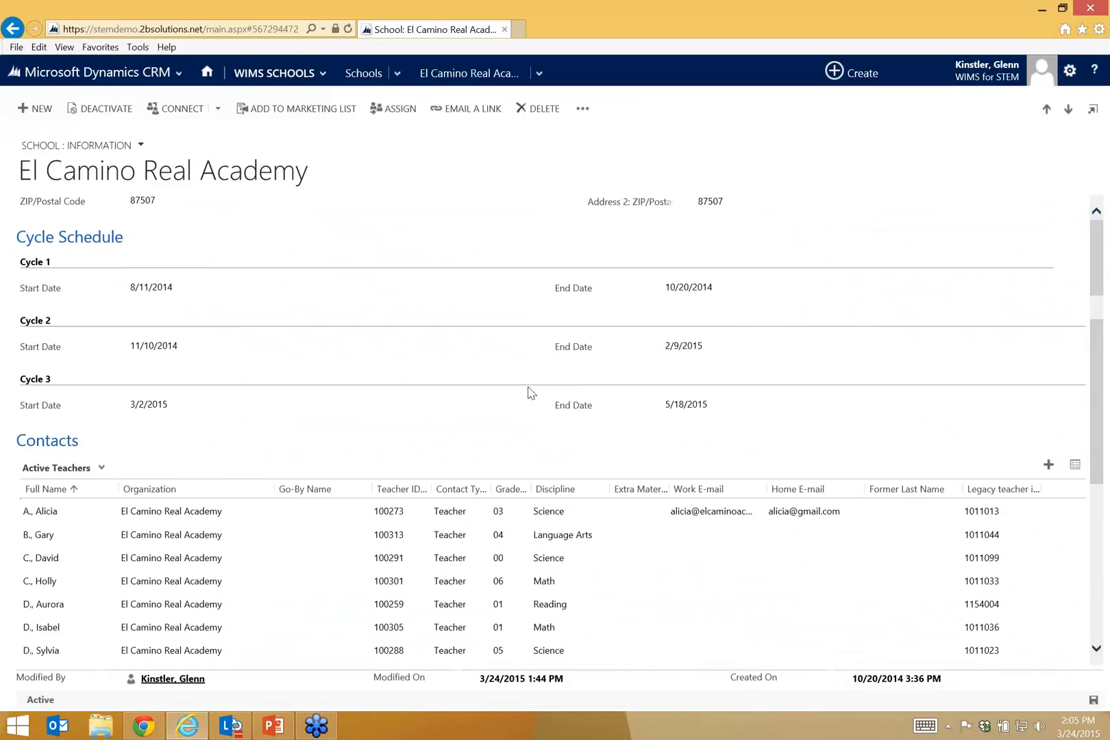
{"action": "scroll", "coordinate": [527, 392], "scroll_direction": "down", "scroll_amount": 3}
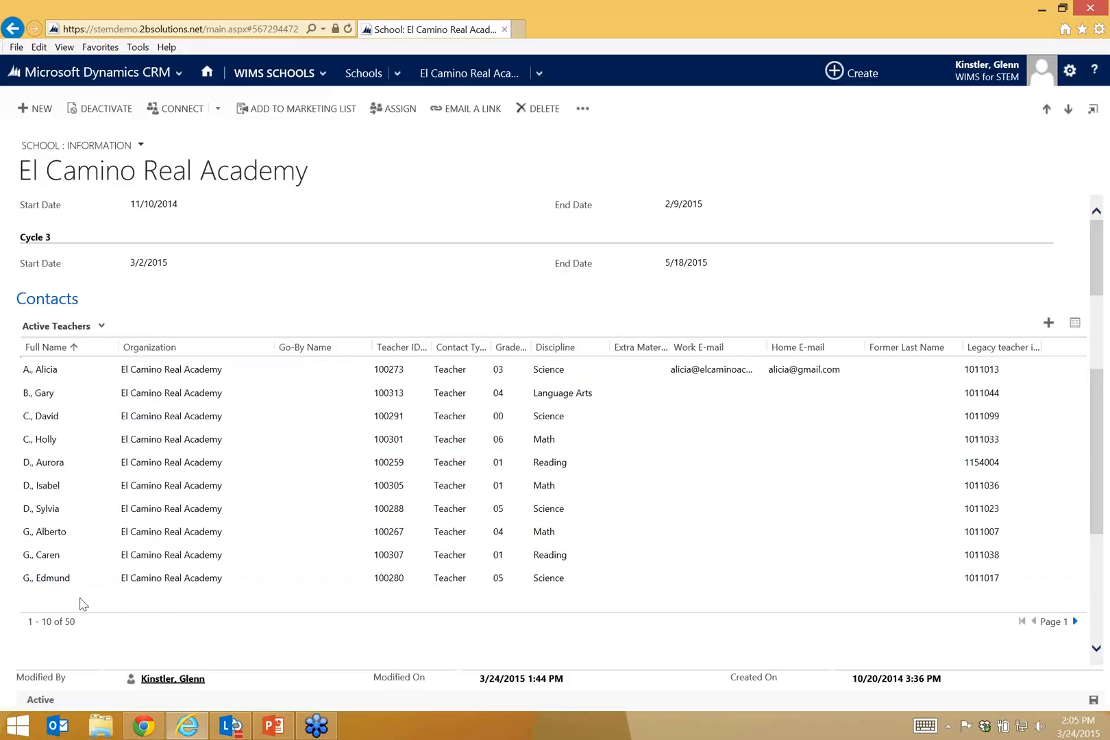
- Page through the school's active teachers to the last page and look over its notes and scheduled activities
{"action": "left_click", "coordinate": [1074, 622]}
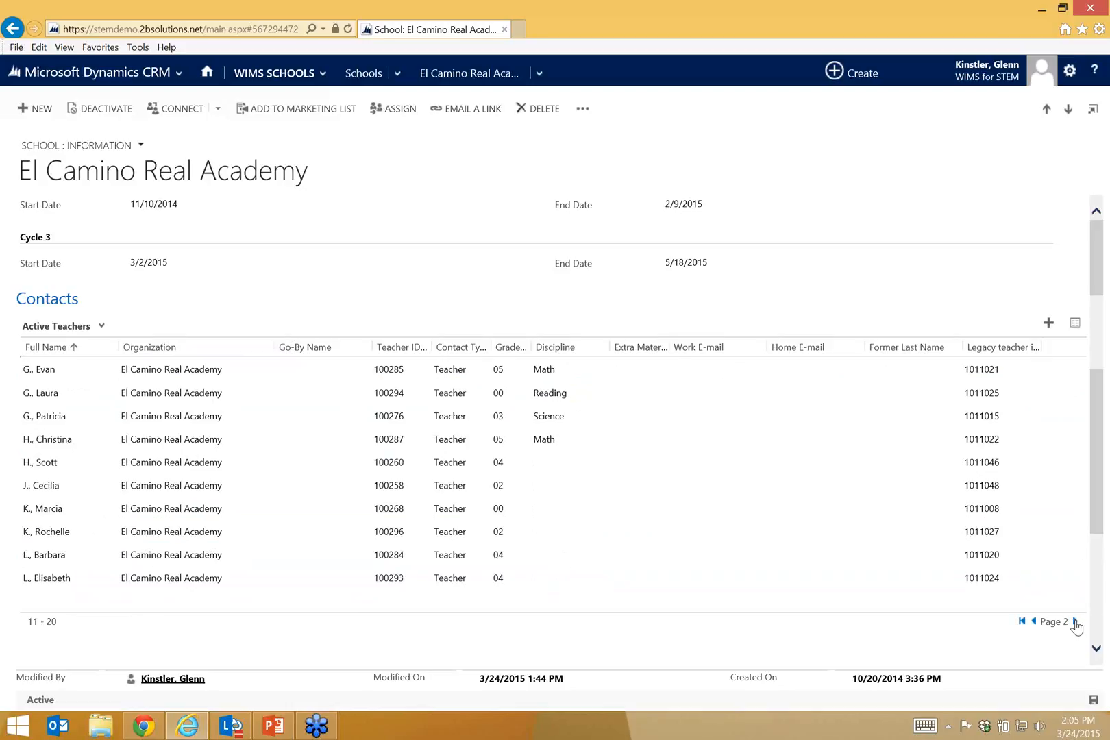
{"action": "left_click", "coordinate": [1075, 622]}
{"action": "left_click", "coordinate": [1074, 622]}
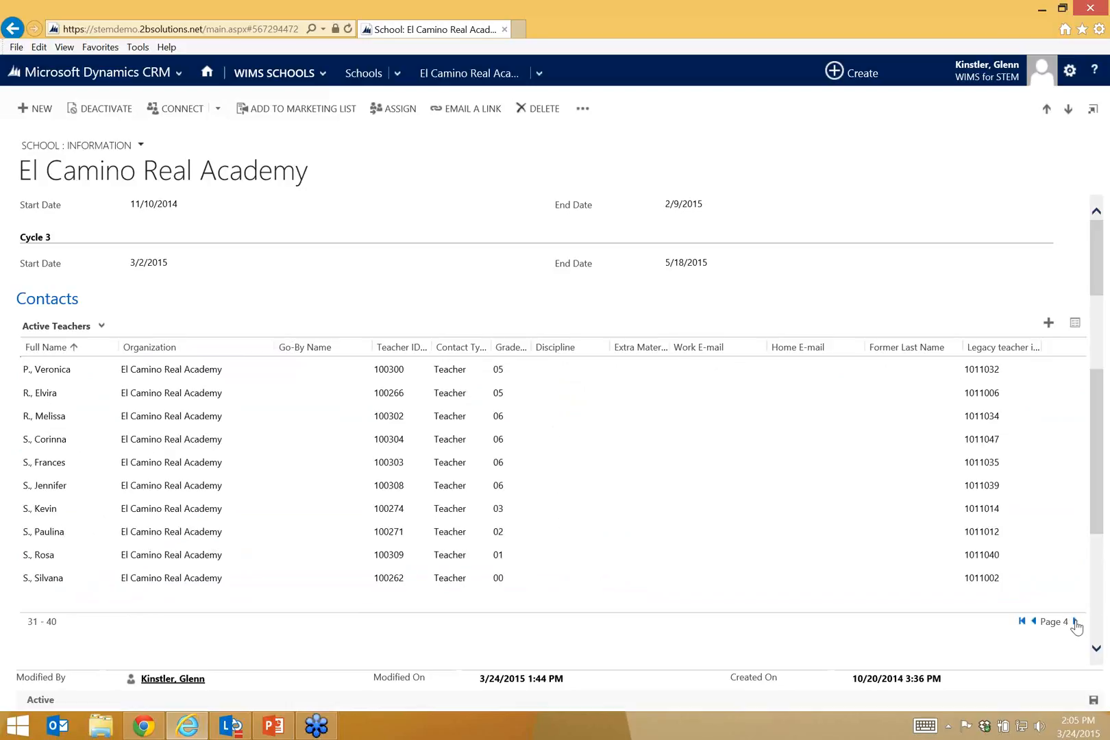
{"action": "left_click", "coordinate": [1075, 622]}
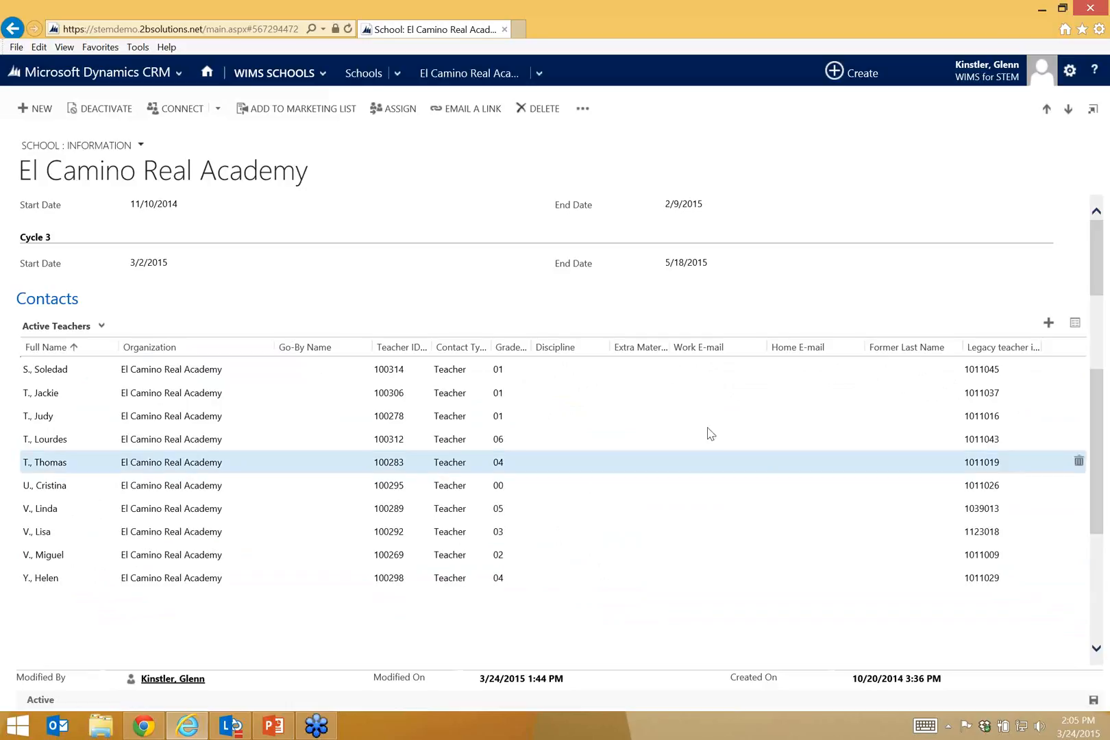
{"action": "scroll", "coordinate": [680, 408], "scroll_direction": "down", "scroll_amount": 4}
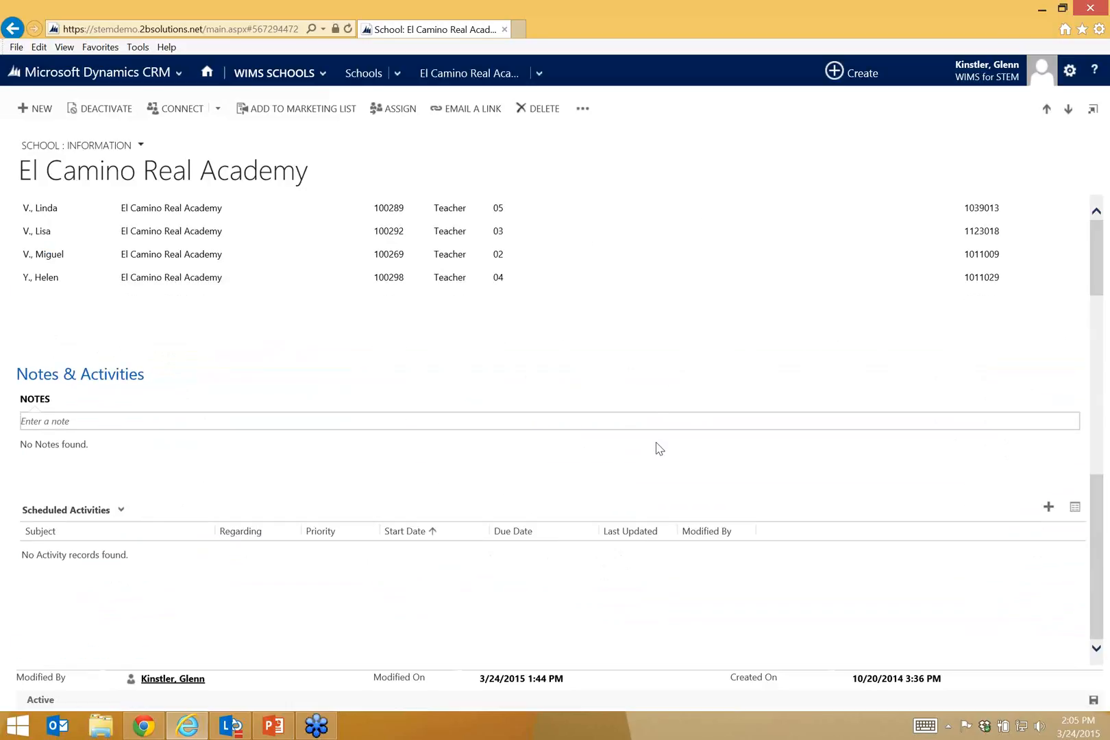
{"action": "scroll", "coordinate": [627, 367], "scroll_direction": "up", "scroll_amount": 12}
- Open the first teacher record in the Active Teachers list and view its Discipline options, keeping Science
{"action": "left_click", "coordinate": [289, 76]}
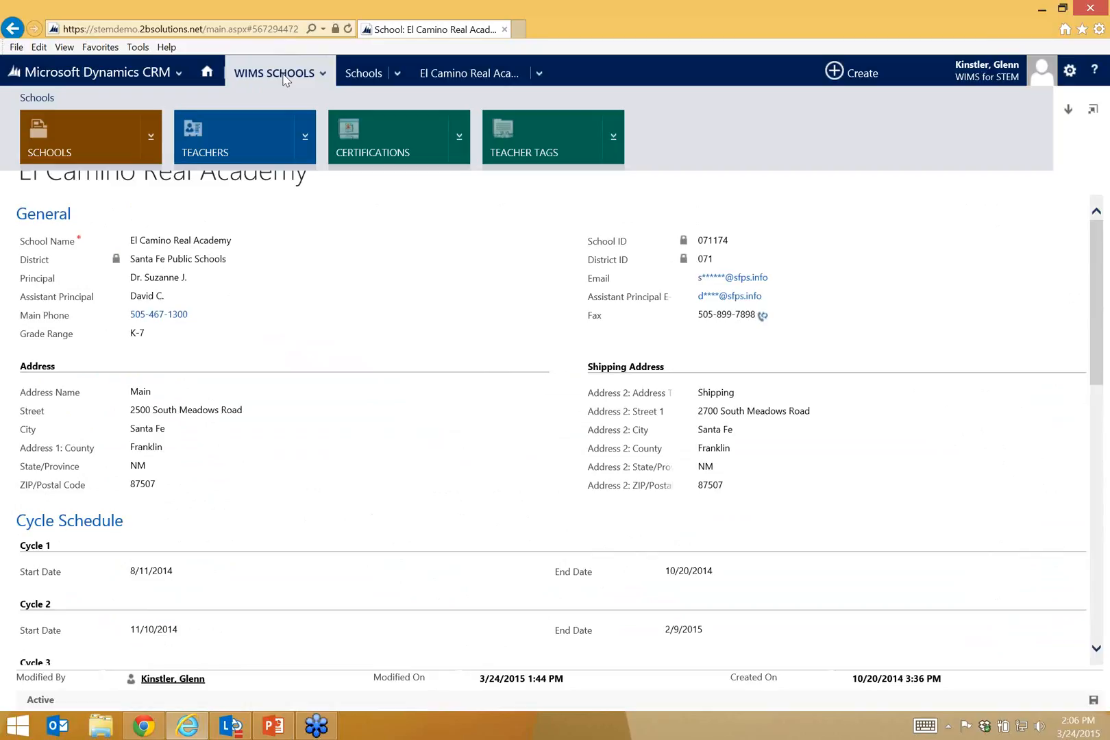
{"action": "left_click", "coordinate": [254, 134]}
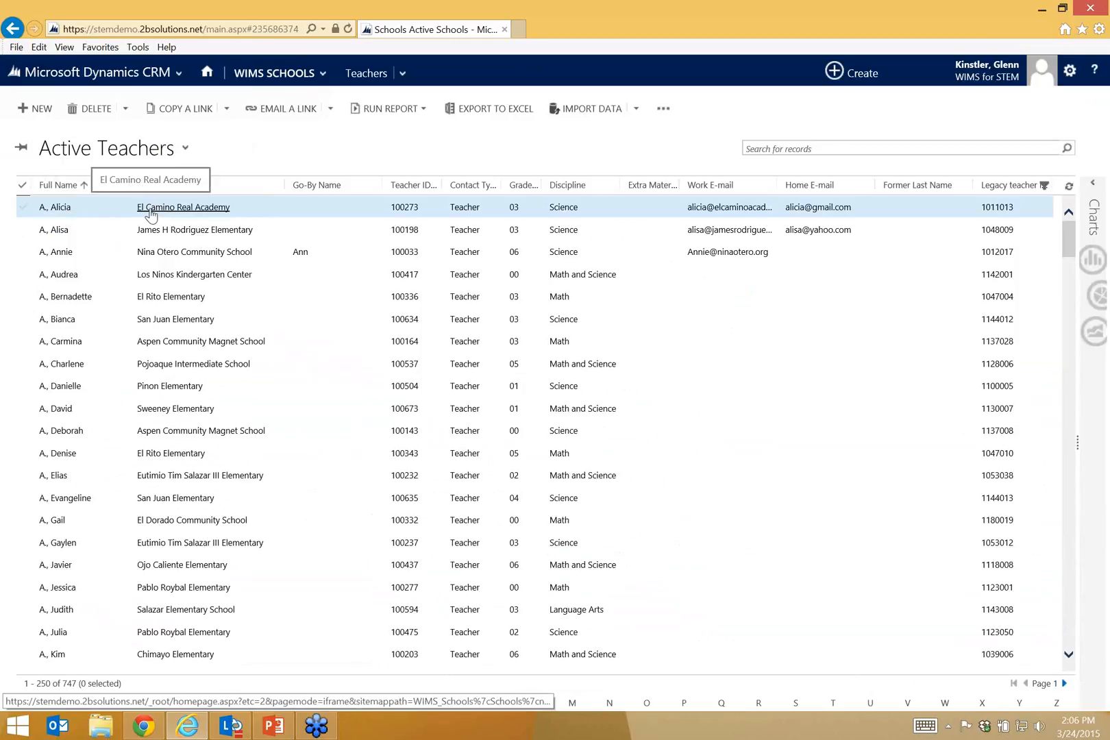
{"action": "left_click", "coordinate": [61, 207]}
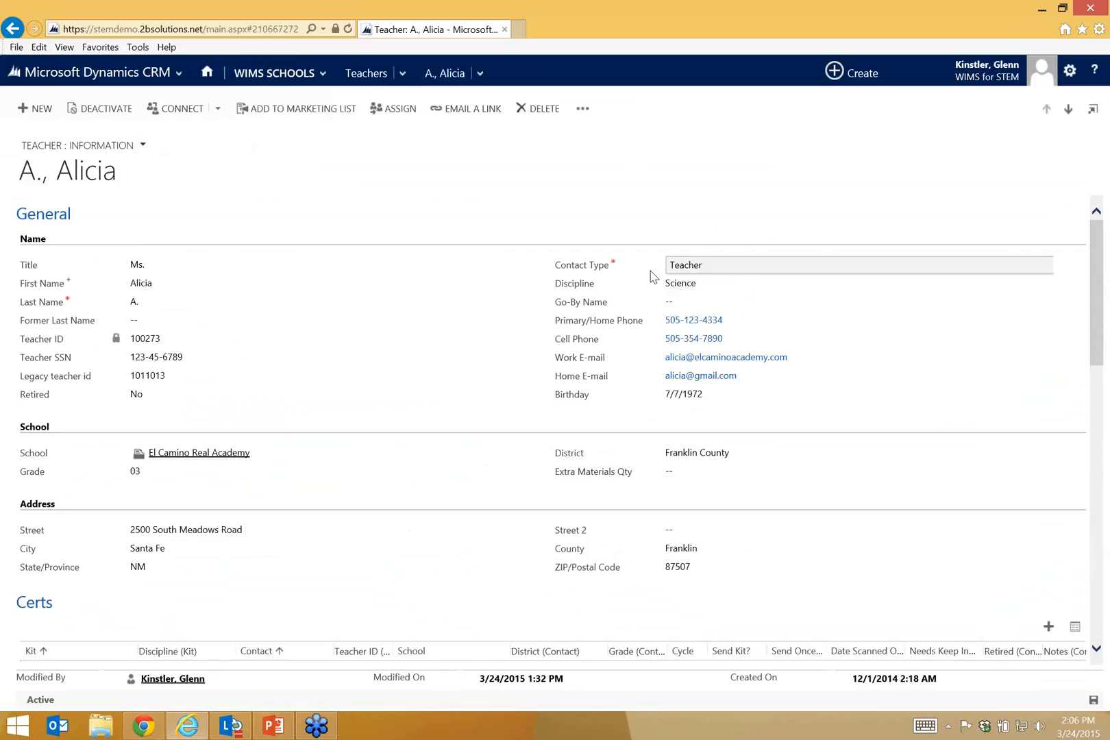
{"action": "left_click", "coordinate": [688, 289]}
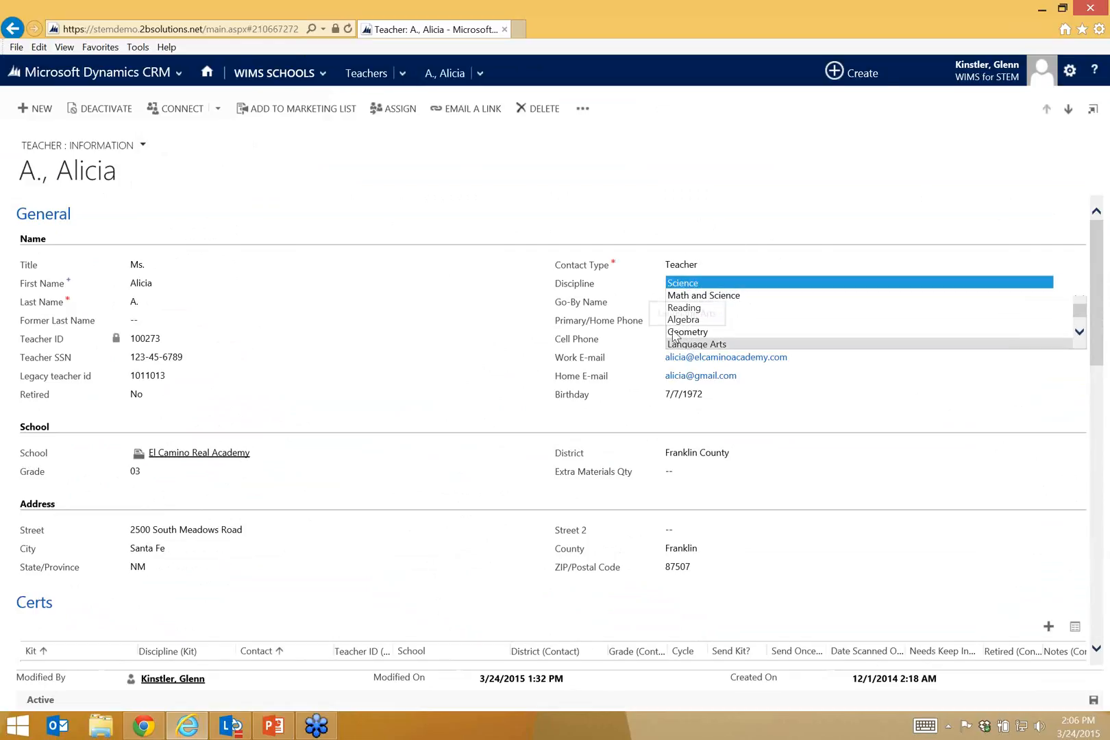
{"action": "left_click", "coordinate": [707, 287]}
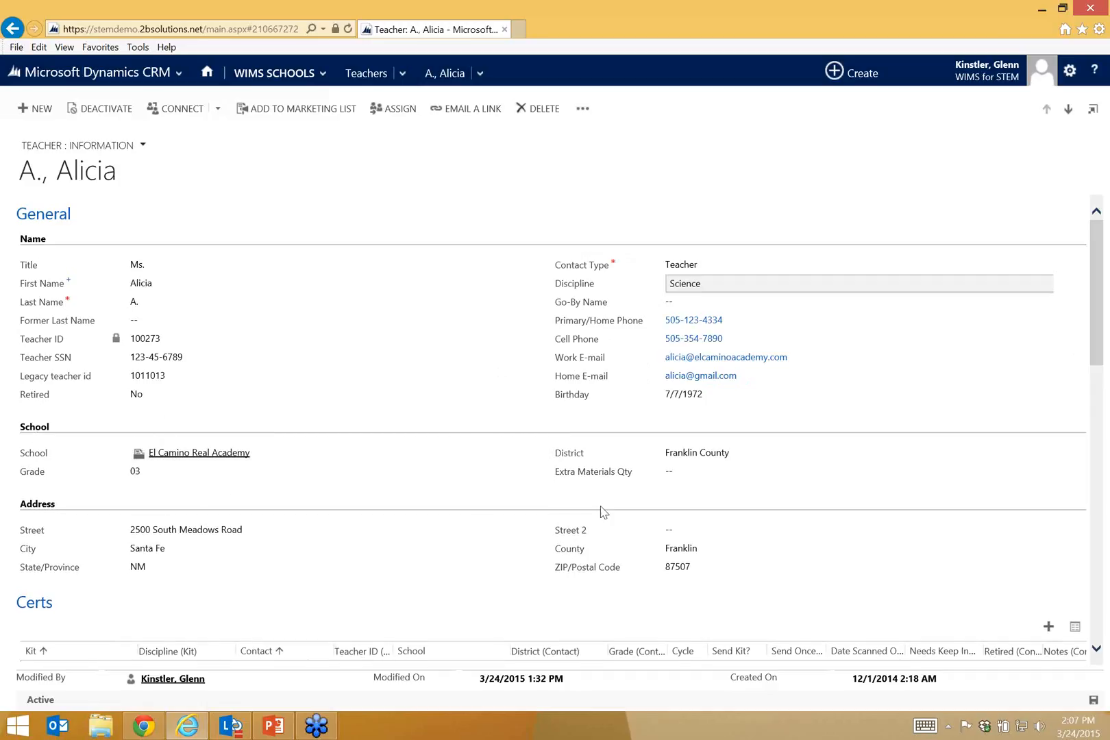
- Examine the kits and cycle numbers in the teacher's Certs section
{"action": "scroll", "coordinate": [589, 473], "scroll_direction": "down", "scroll_amount": 3}
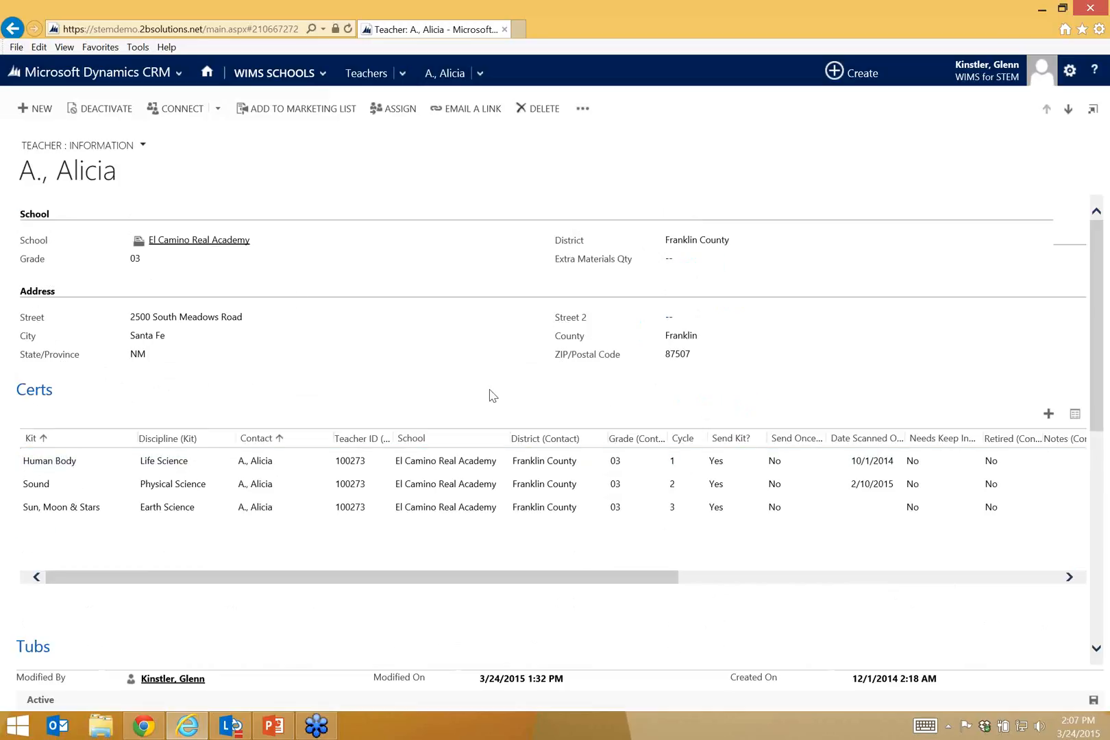
{"action": "scroll", "coordinate": [389, 352], "scroll_direction": "down", "scroll_amount": 1}
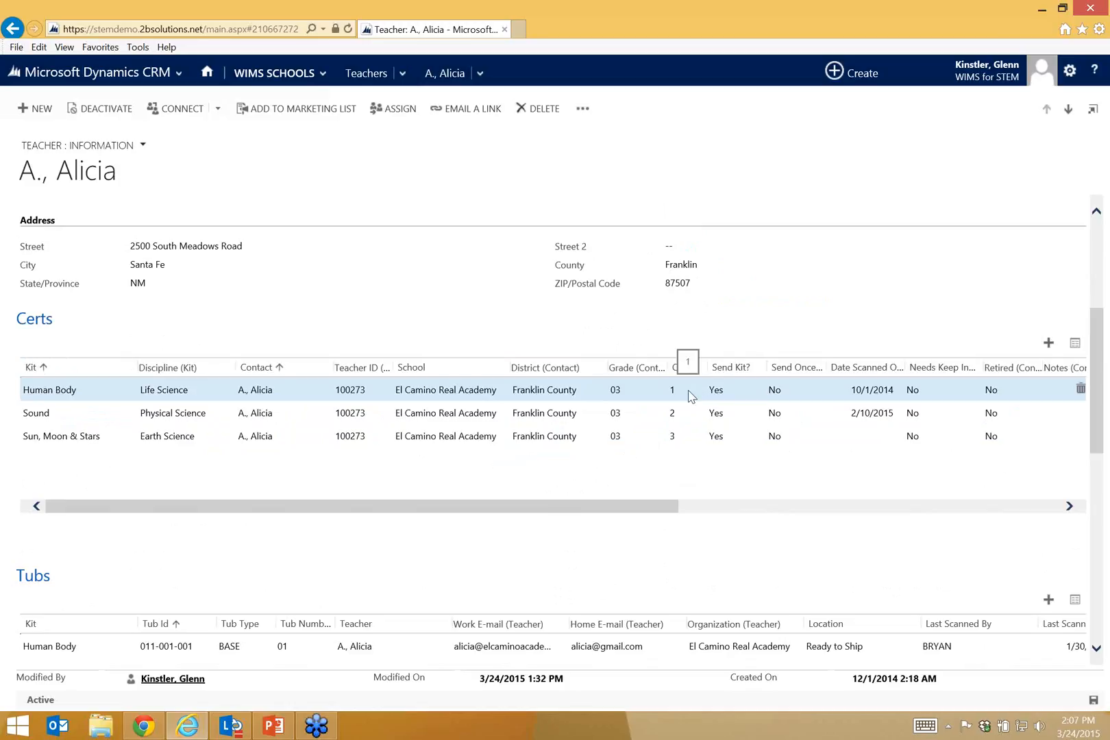
{"action": "left_click", "coordinate": [688, 414]}
{"action": "left_click", "coordinate": [689, 433]}
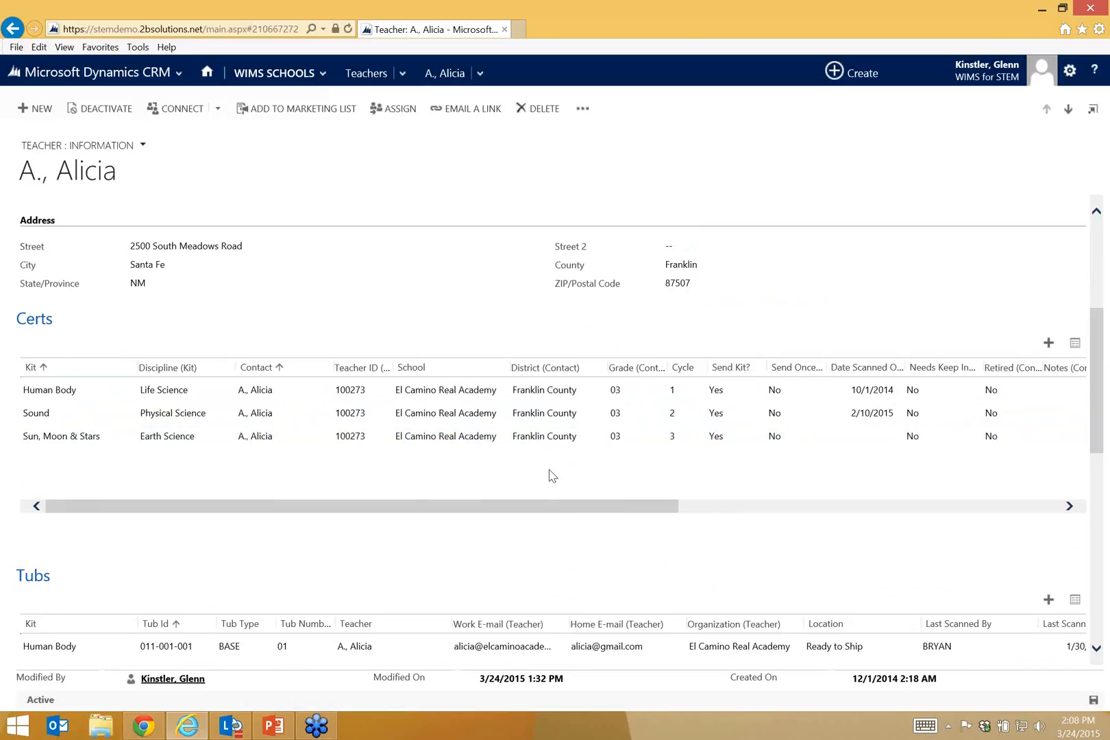
- Review the tubs assigned to the teacher, along with the record's notes, scheduled activities and preferences
{"action": "scroll", "coordinate": [552, 476], "scroll_direction": "down", "scroll_amount": 3}
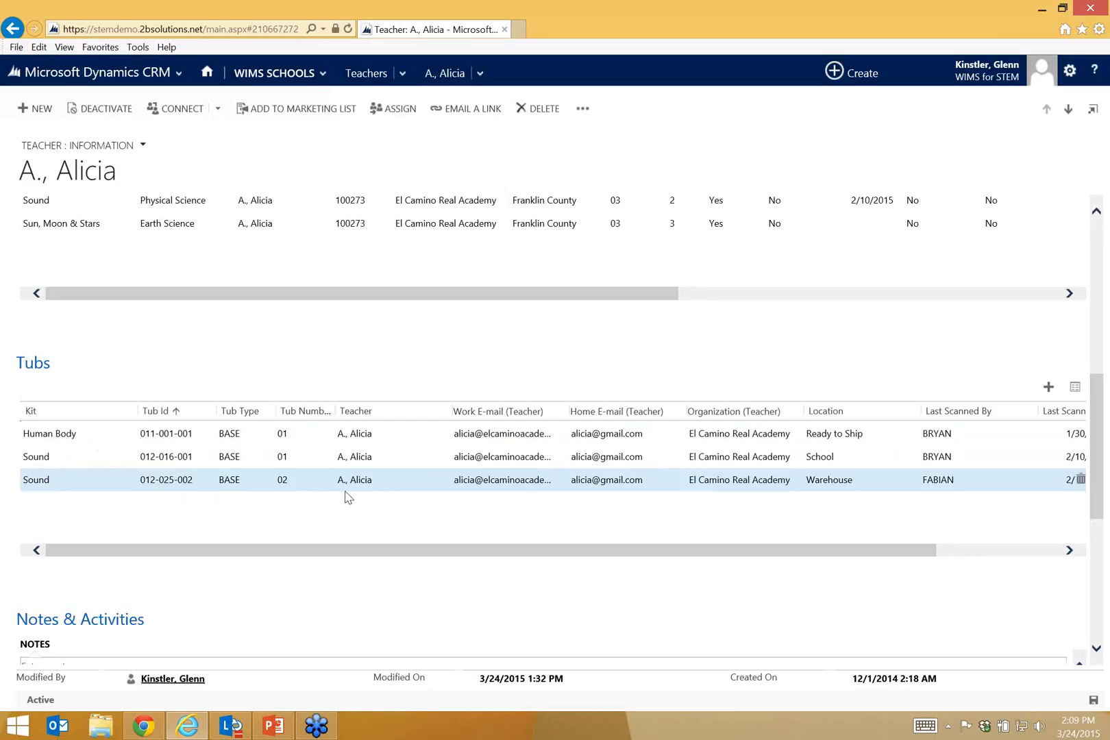
{"action": "scroll", "coordinate": [424, 497], "scroll_direction": "down", "scroll_amount": 3}
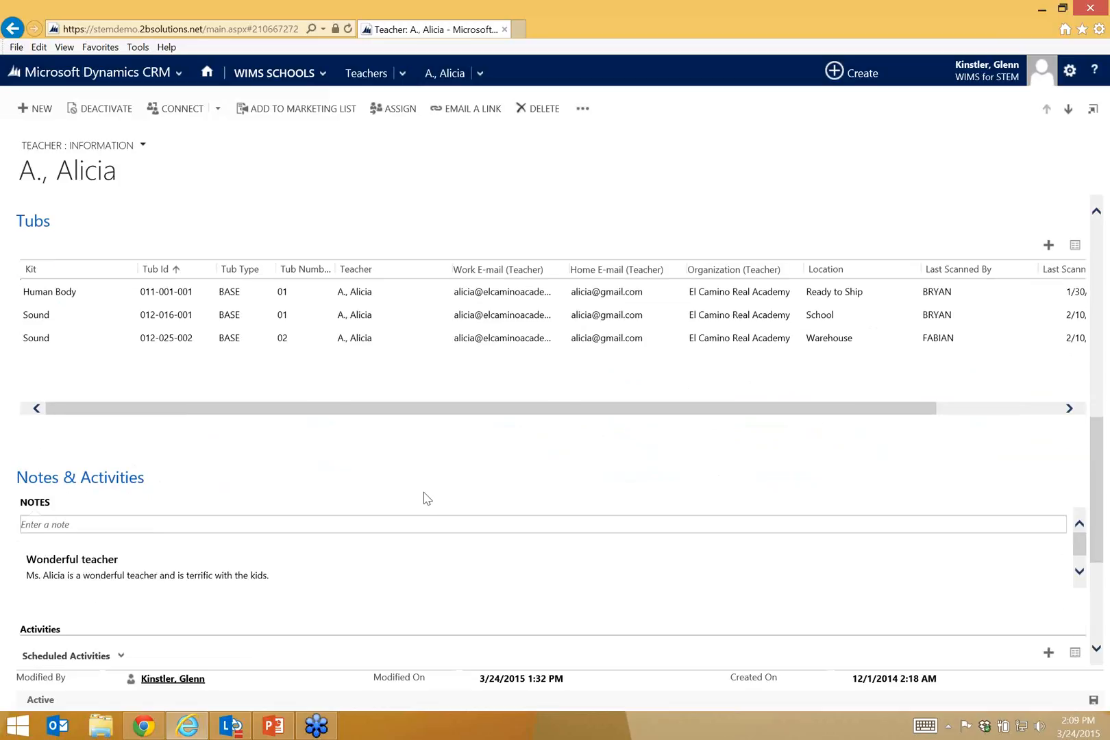
{"action": "scroll", "coordinate": [424, 498], "scroll_direction": "down", "scroll_amount": 1}
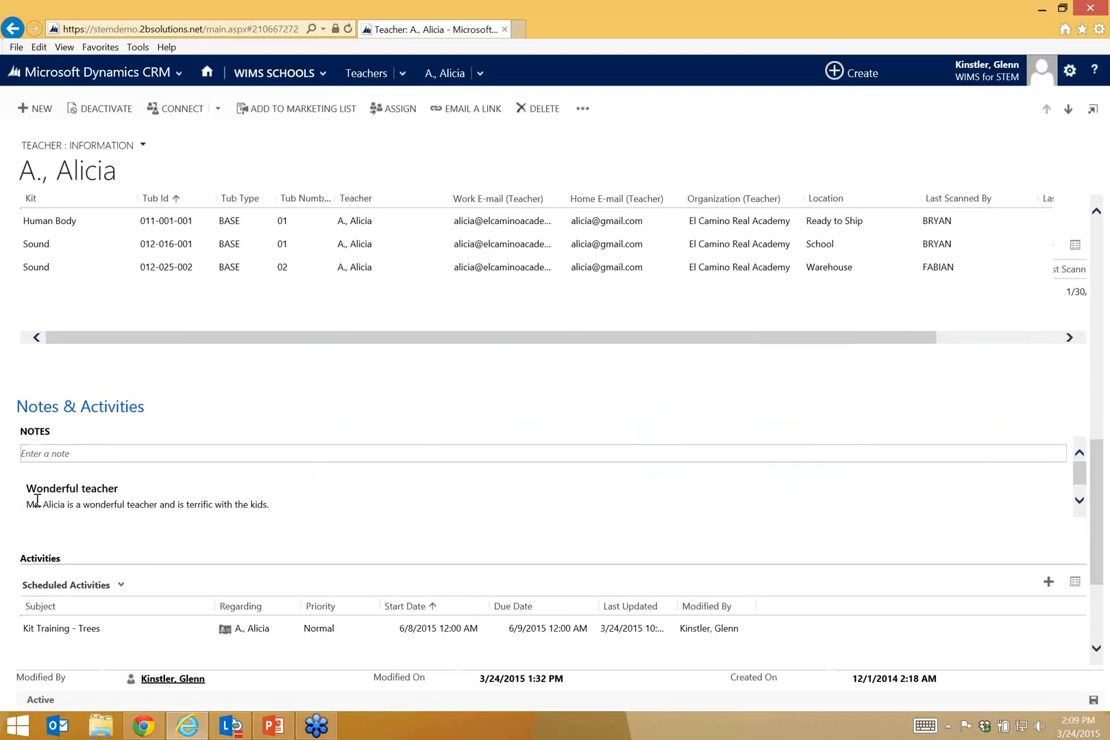
{"action": "mouse_move", "coordinate": [209, 523]}
{"action": "scroll", "coordinate": [309, 549], "scroll_direction": "down", "scroll_amount": 1}
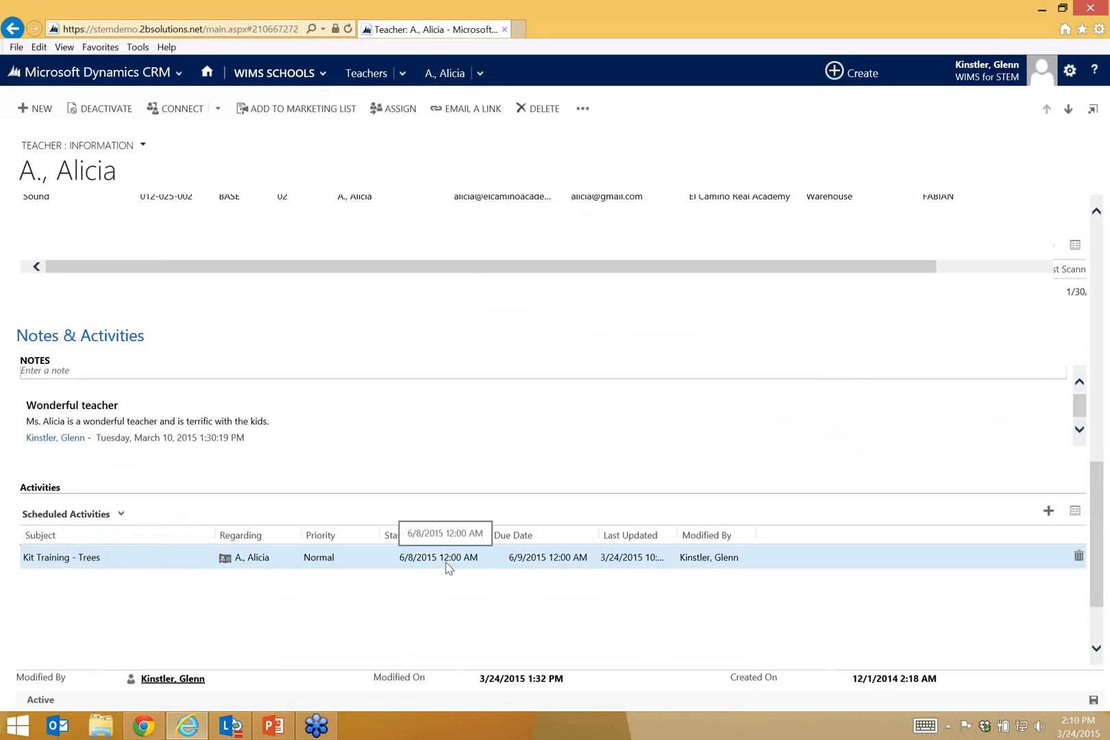
{"action": "scroll", "coordinate": [449, 596], "scroll_direction": "down", "scroll_amount": 2}
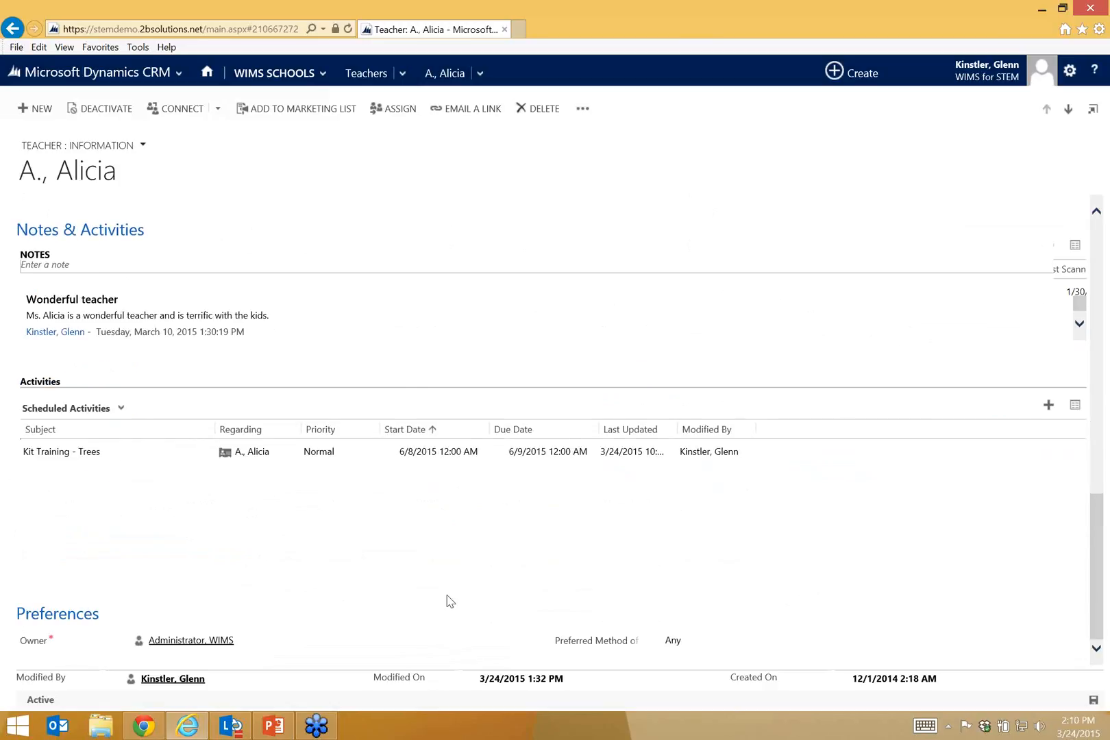
{"action": "scroll", "coordinate": [472, 615], "scroll_direction": "up", "scroll_amount": 8}
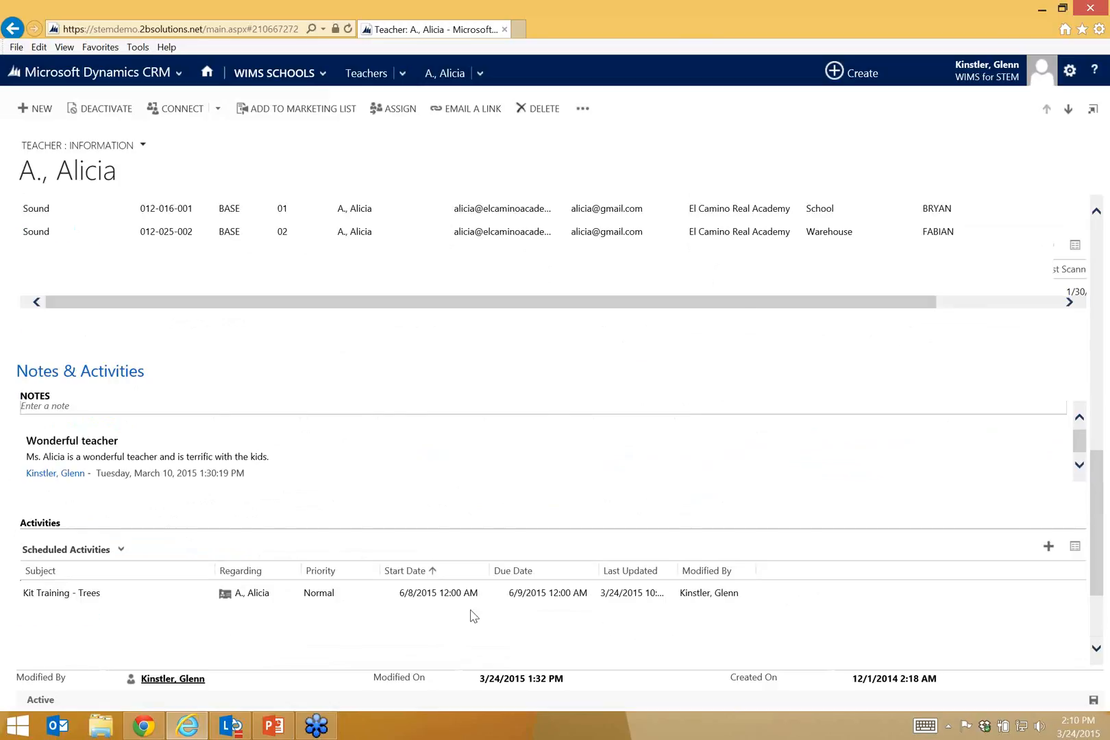
{"action": "scroll", "coordinate": [472, 615], "scroll_direction": "up", "scroll_amount": 10}
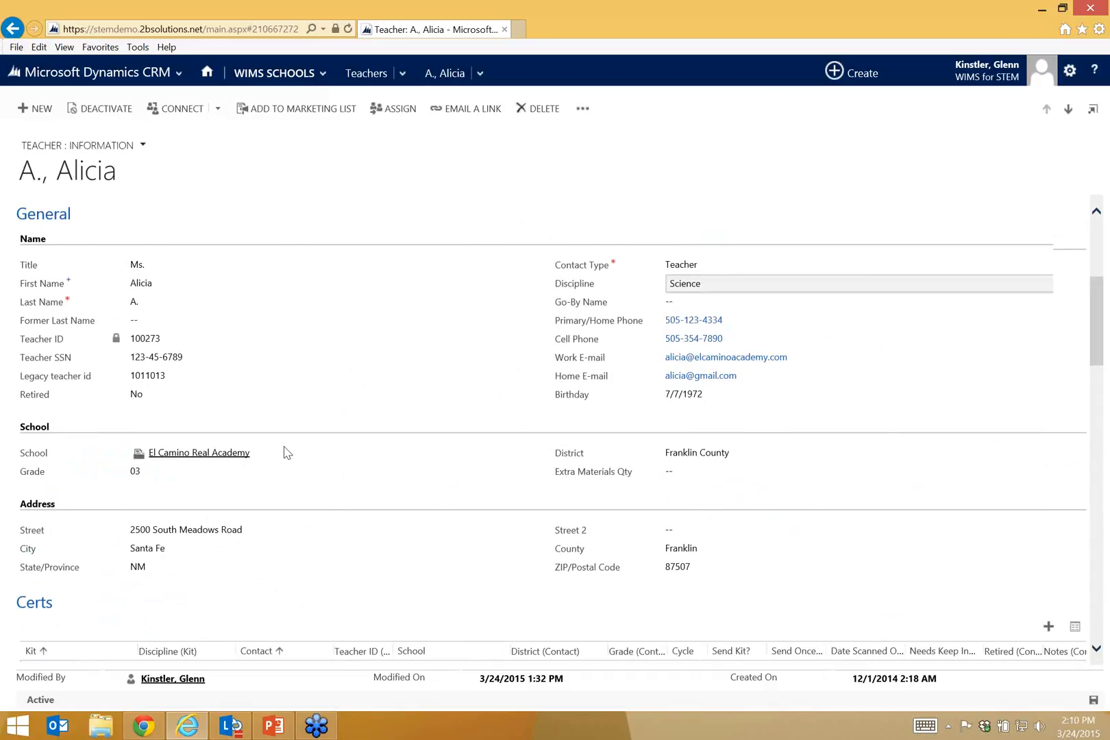
- Enter the teacher's new last name and record the previous one as the former last name
{"action": "left_click", "coordinate": [219, 307]}
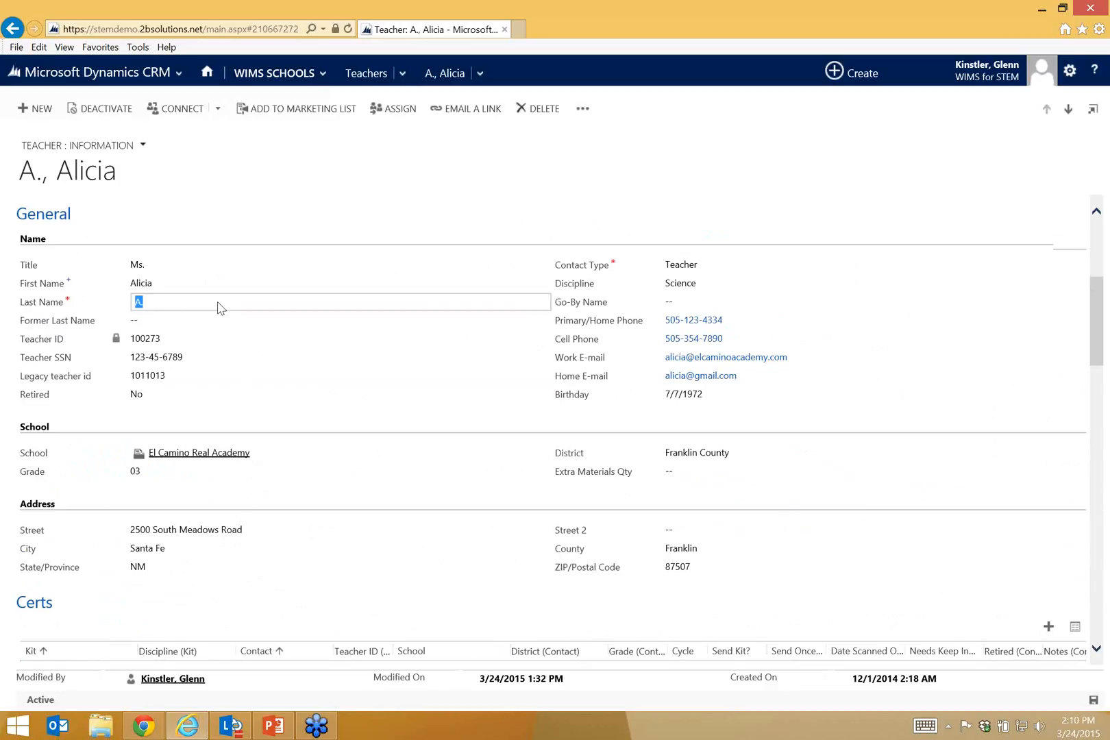
{"action": "type", "text": "Smith"}
{"action": "key", "text": "Tab"}
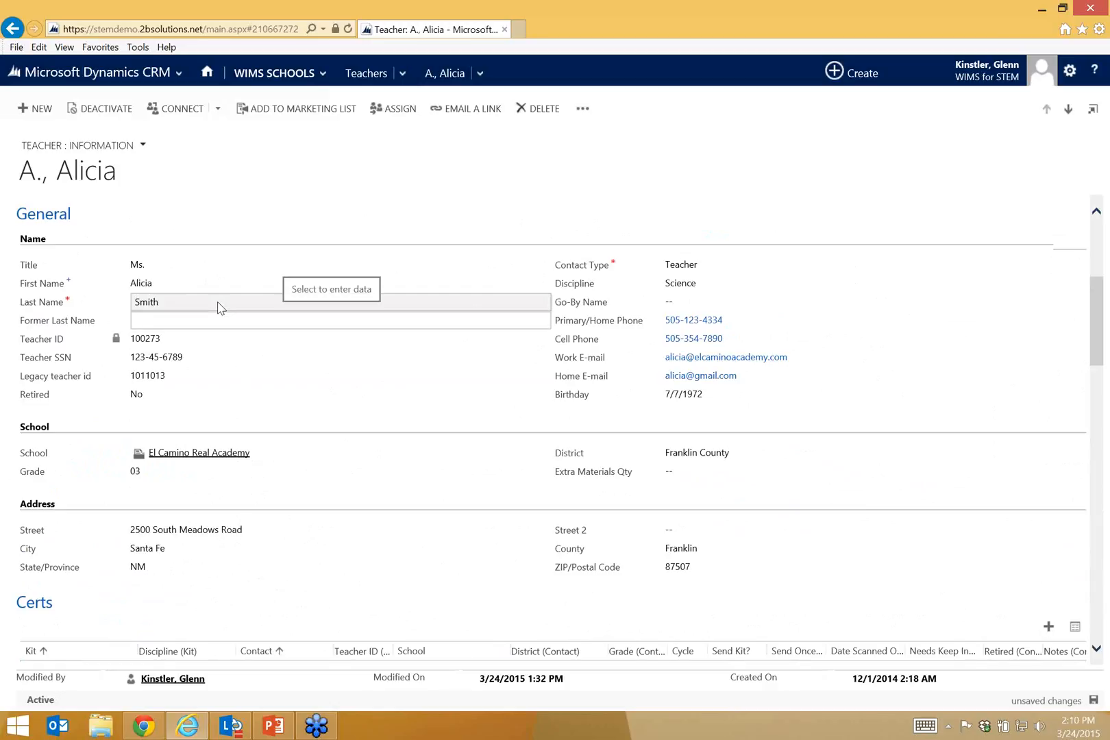
{"action": "type", "text": "A"}
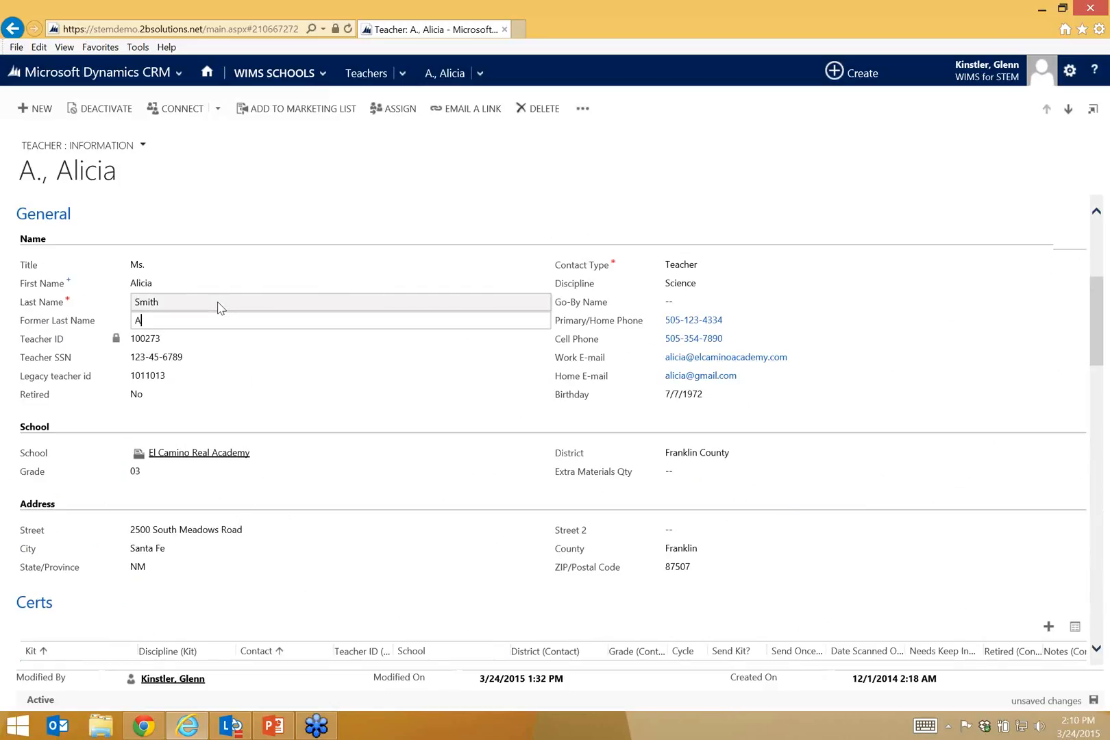
{"action": "type", "text": "."}
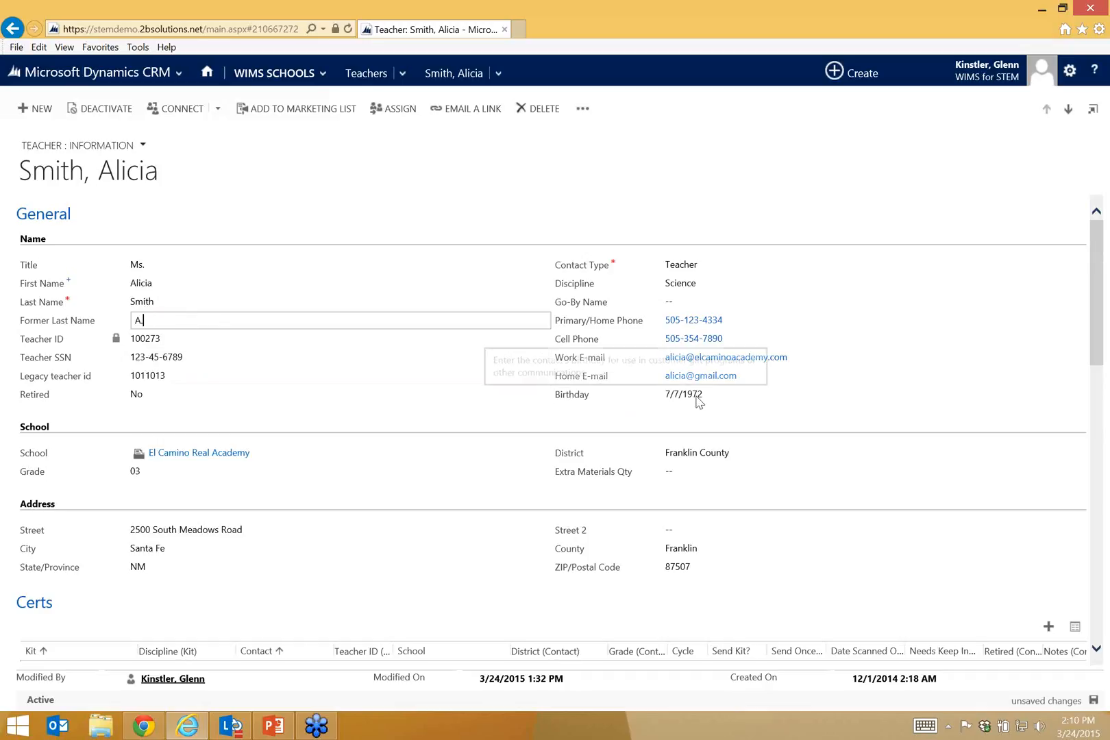
- Replace the last four digits of the teacher's cell phone number and set the grade to 04
{"action": "left_click", "coordinate": [751, 341]}
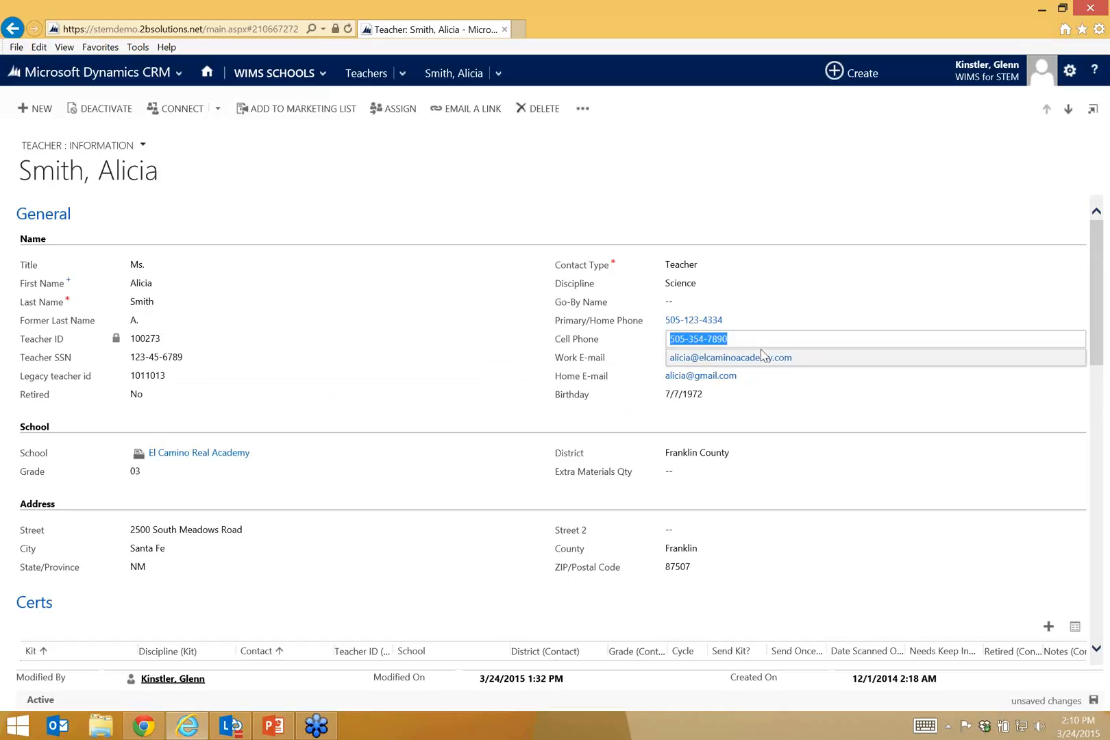
{"action": "key", "text": "End"}
{"action": "key", "text": "BackSpace"}
{"action": "key", "text": "BackSpace"}
{"action": "key", "text": "BackSpace"}
{"action": "key", "text": "BackSpace"}
{"action": "type", "text": "44"}
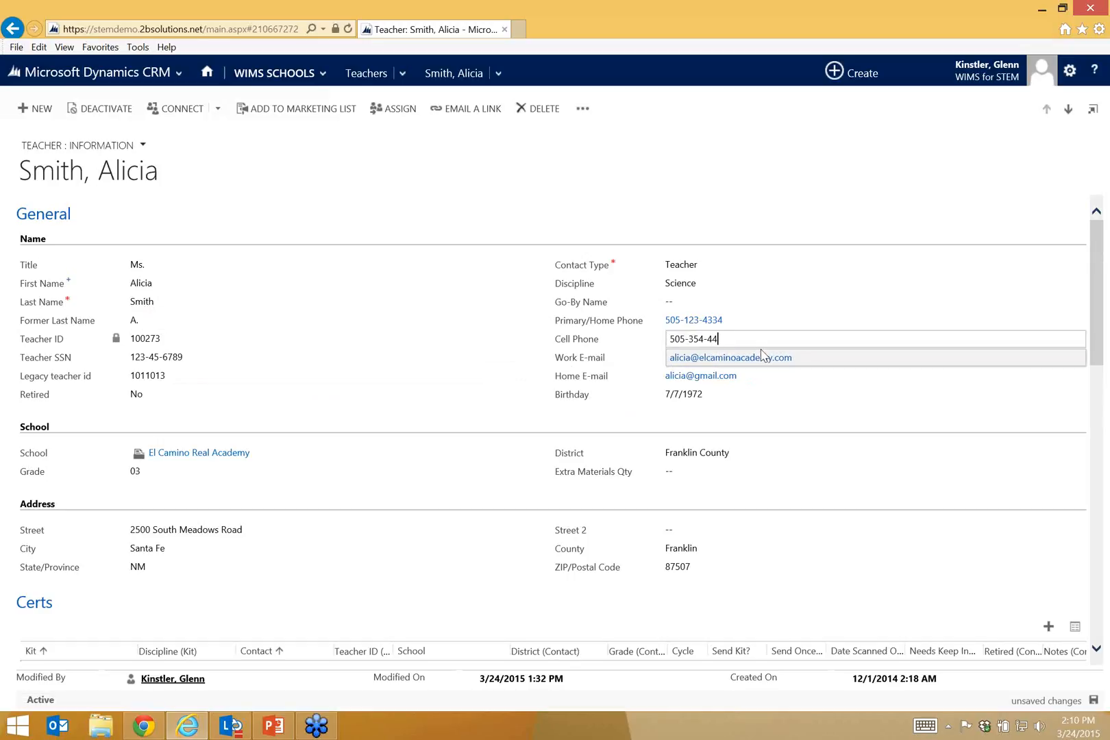
{"action": "type", "text": "44"}
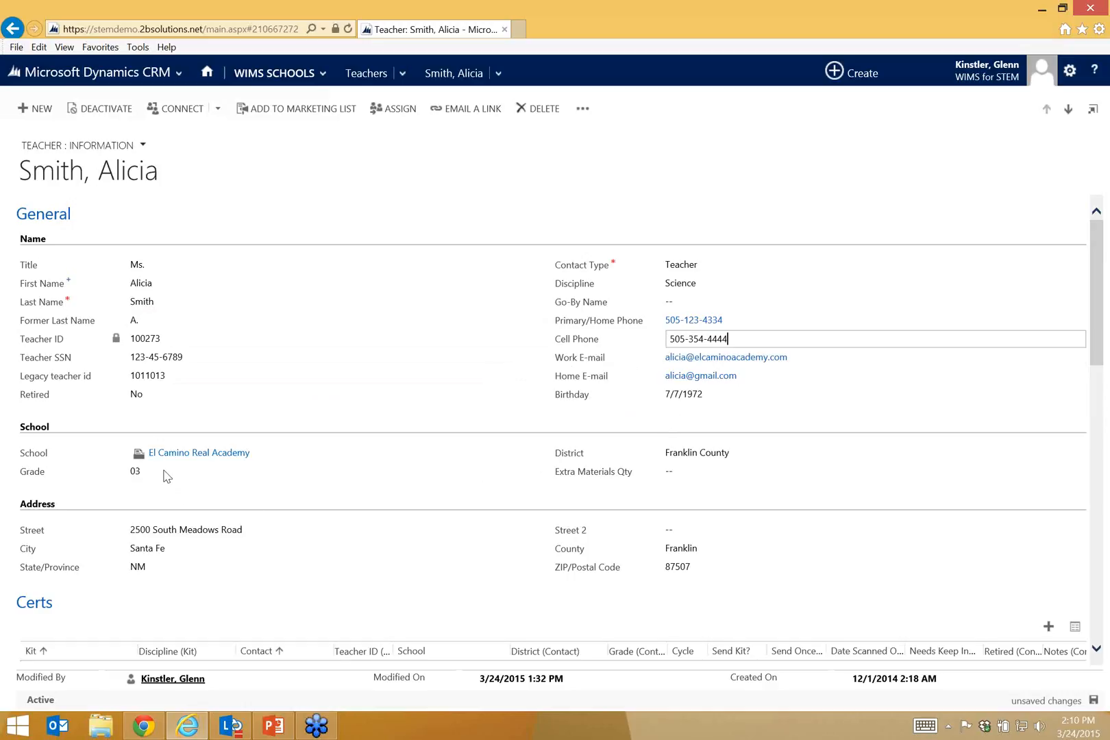
{"action": "left_click", "coordinate": [231, 473]}
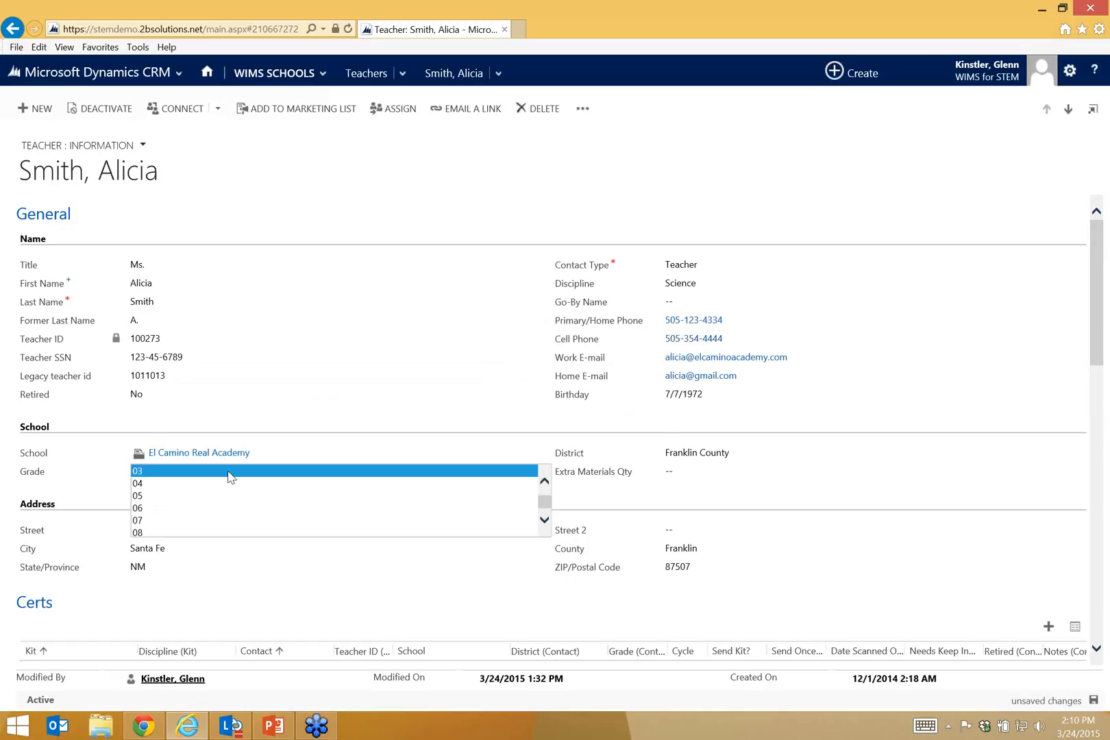
{"action": "left_click", "coordinate": [199, 484]}
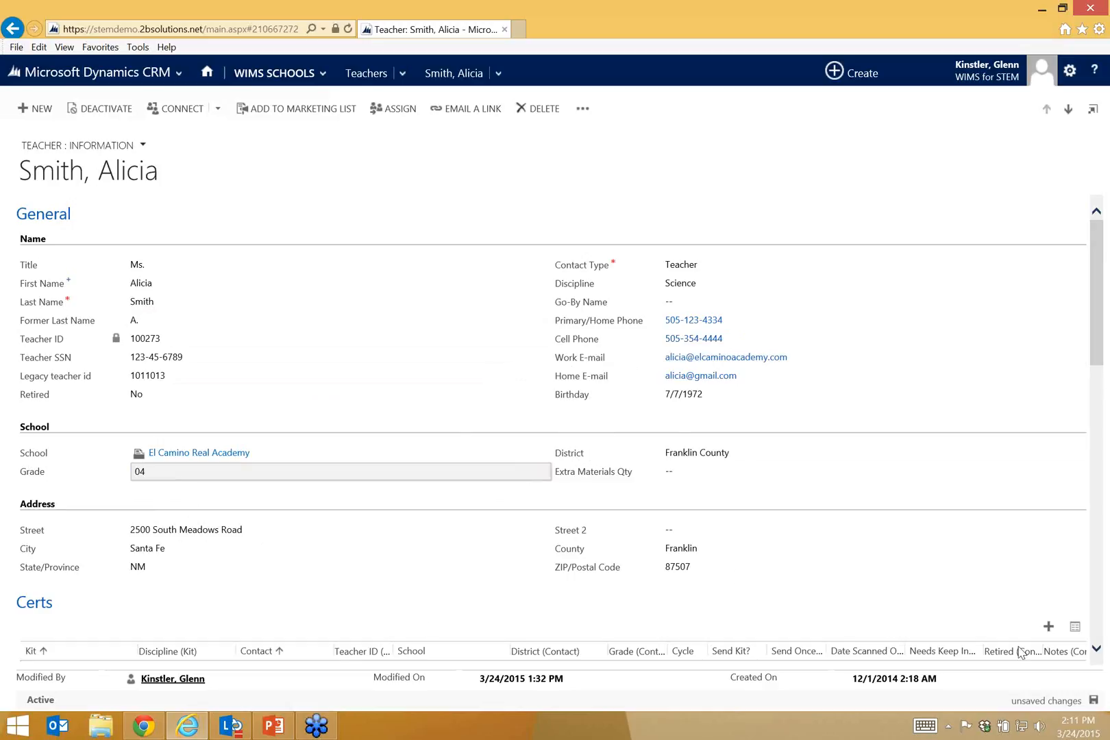
- Save the edited teacher record and open its audit history
{"action": "left_click", "coordinate": [1094, 701]}
{"action": "left_click", "coordinate": [503, 78]}
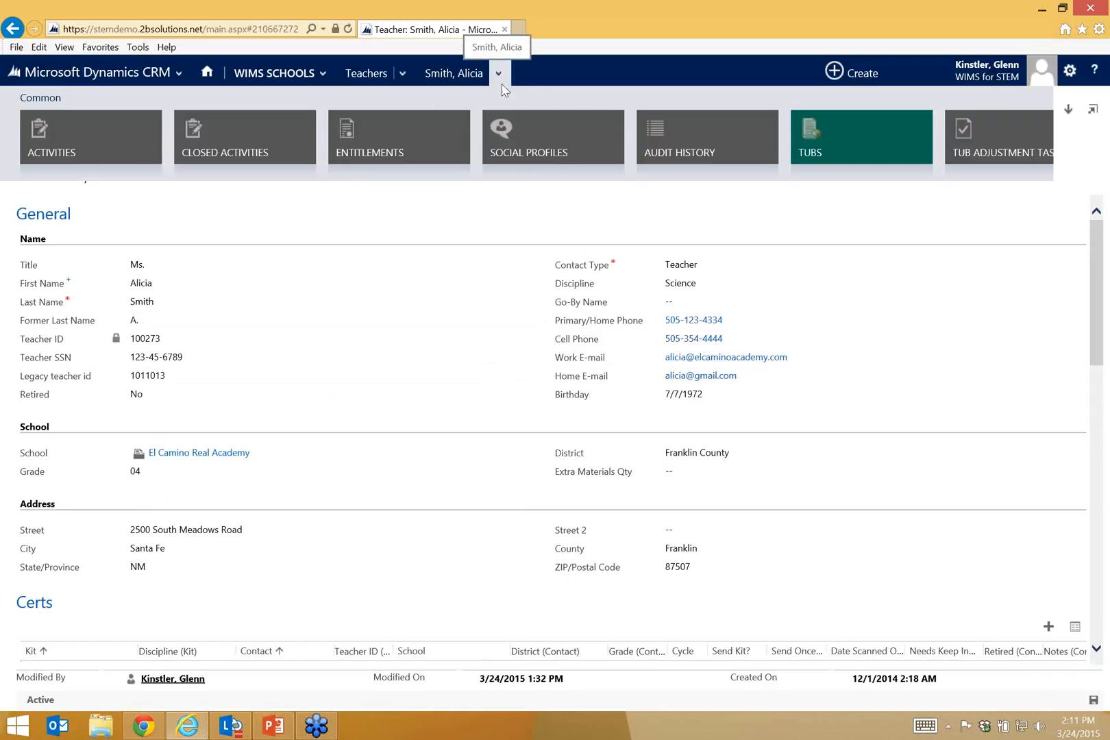
{"action": "left_click", "coordinate": [667, 133]}
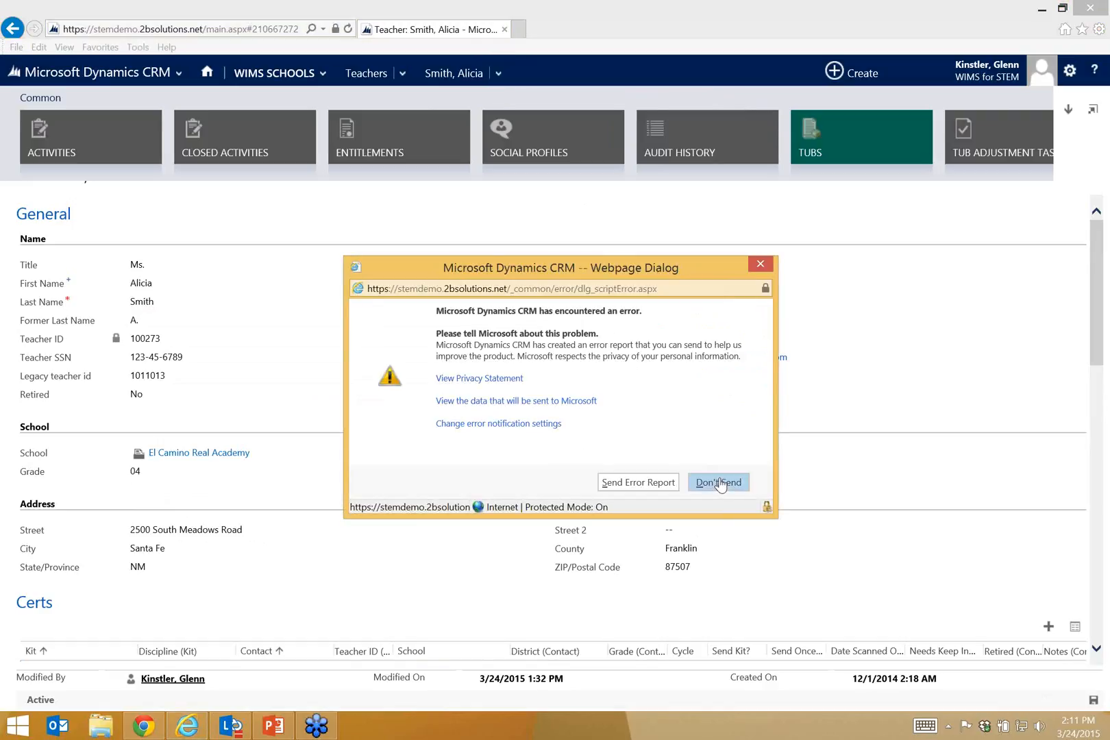
{"action": "left_click", "coordinate": [699, 159]}
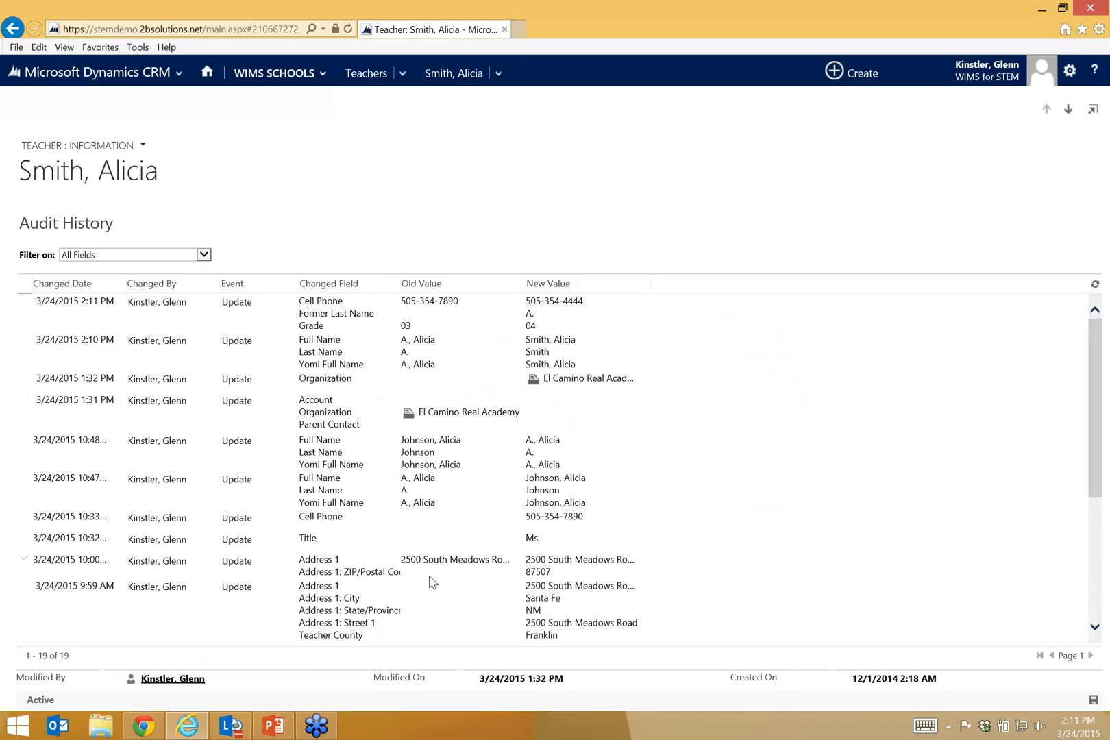
- Review the full list of audited changes, including dates, editors, changed fields, and old and new values
{"action": "scroll", "coordinate": [418, 577], "scroll_direction": "down", "scroll_amount": 3}
{"action": "scroll", "coordinate": [416, 577], "scroll_direction": "up", "scroll_amount": 3}
{"action": "scroll", "coordinate": [478, 368], "scroll_direction": "down", "scroll_amount": 5}
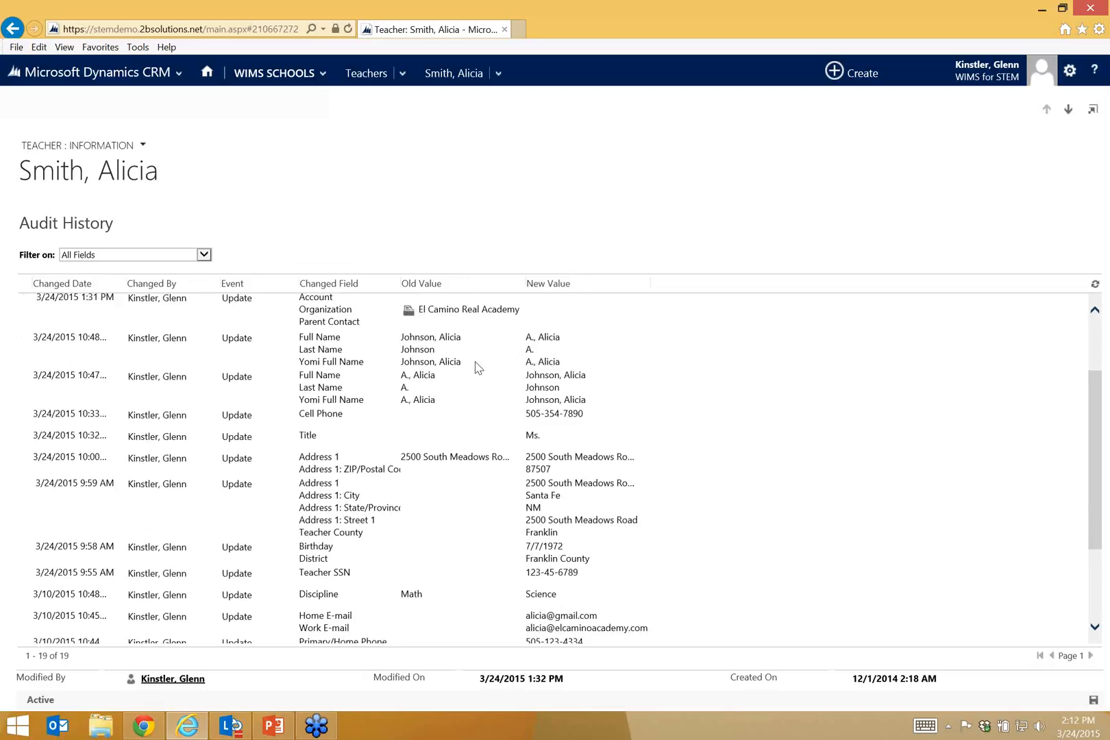
{"action": "scroll", "coordinate": [478, 368], "scroll_direction": "down", "scroll_amount": 3}
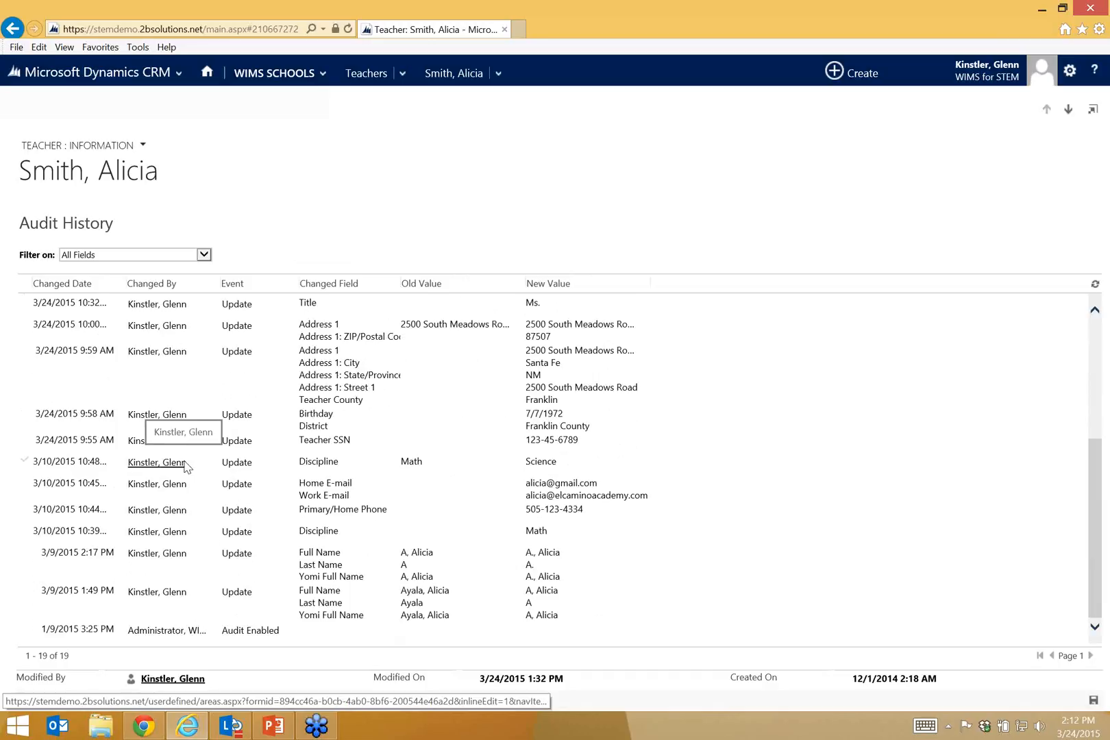
{"action": "scroll", "coordinate": [185, 467], "scroll_direction": "up", "scroll_amount": 4}
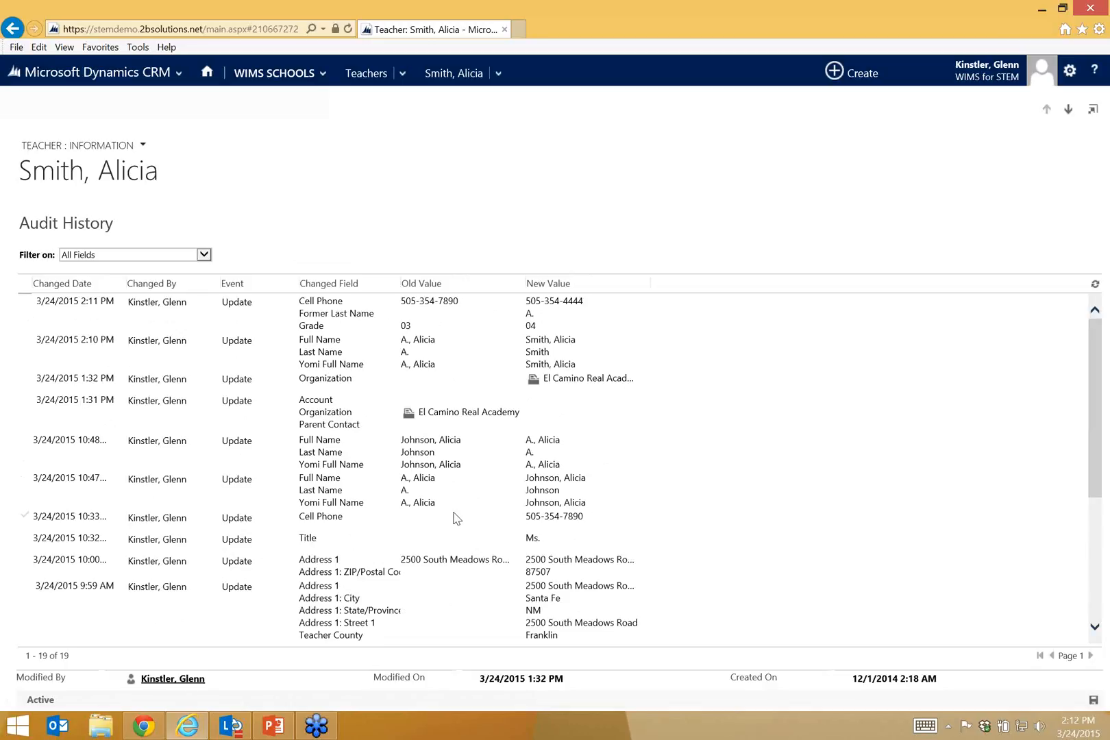
- Return to the teacher record and show its open activities, filtered to the next 6 months
{"action": "left_click", "coordinate": [452, 75]}
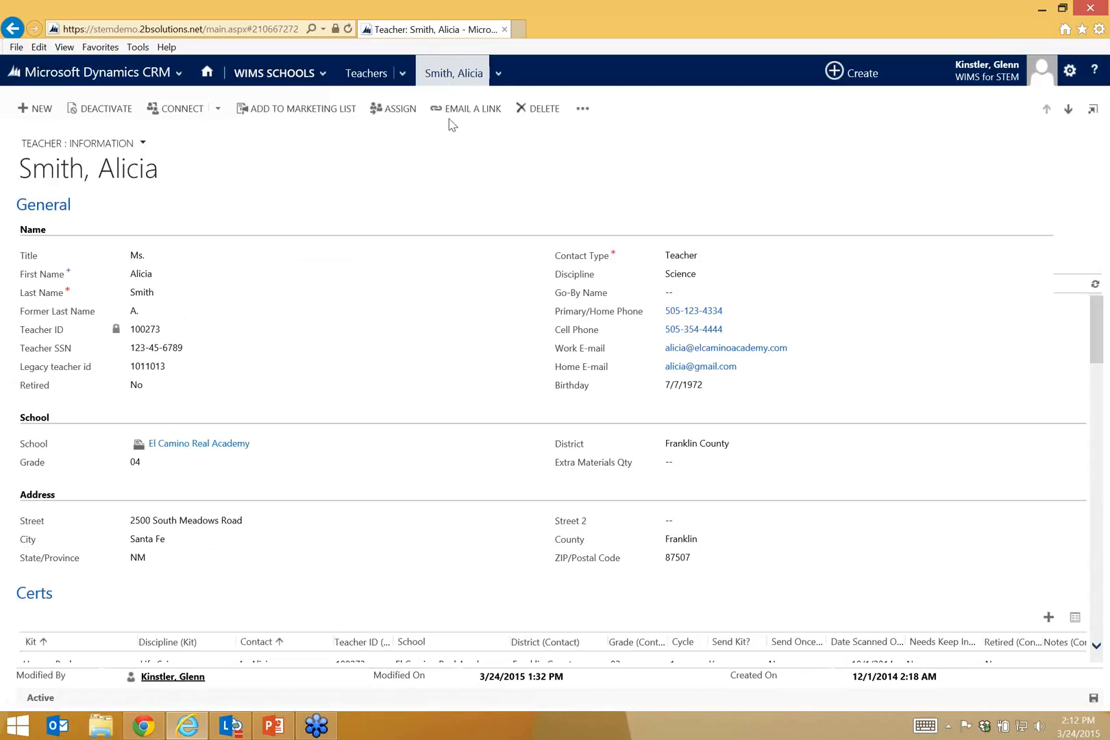
{"action": "left_click", "coordinate": [498, 75]}
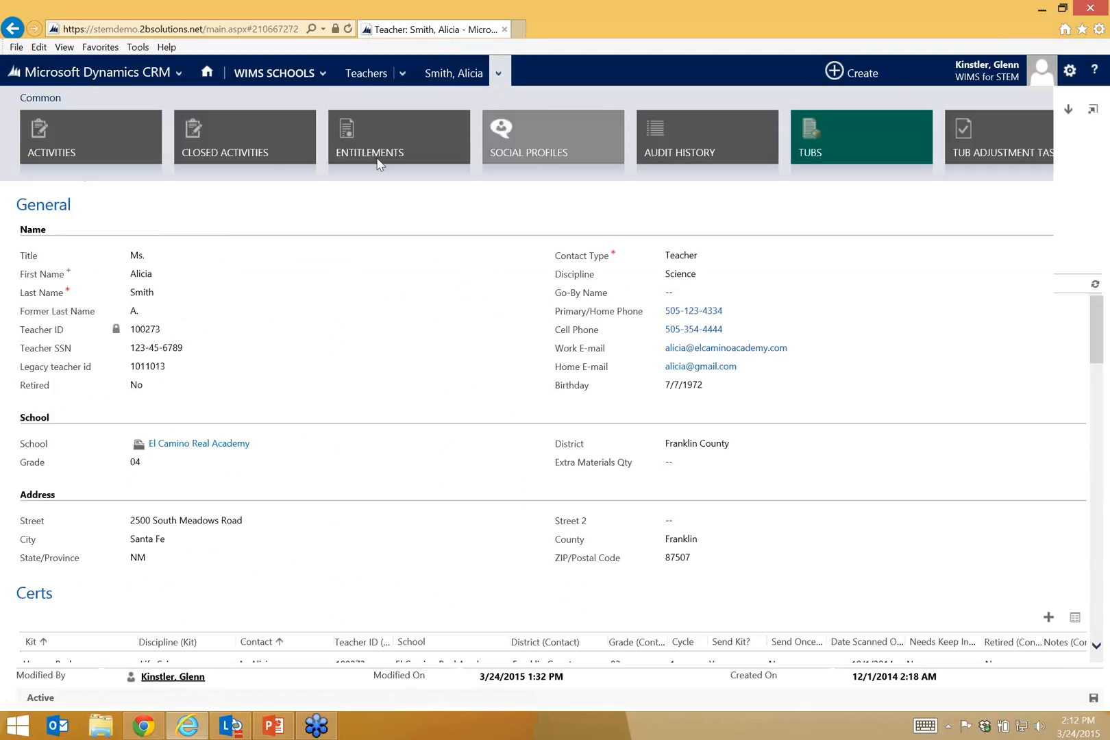
{"action": "left_click", "coordinate": [103, 133]}
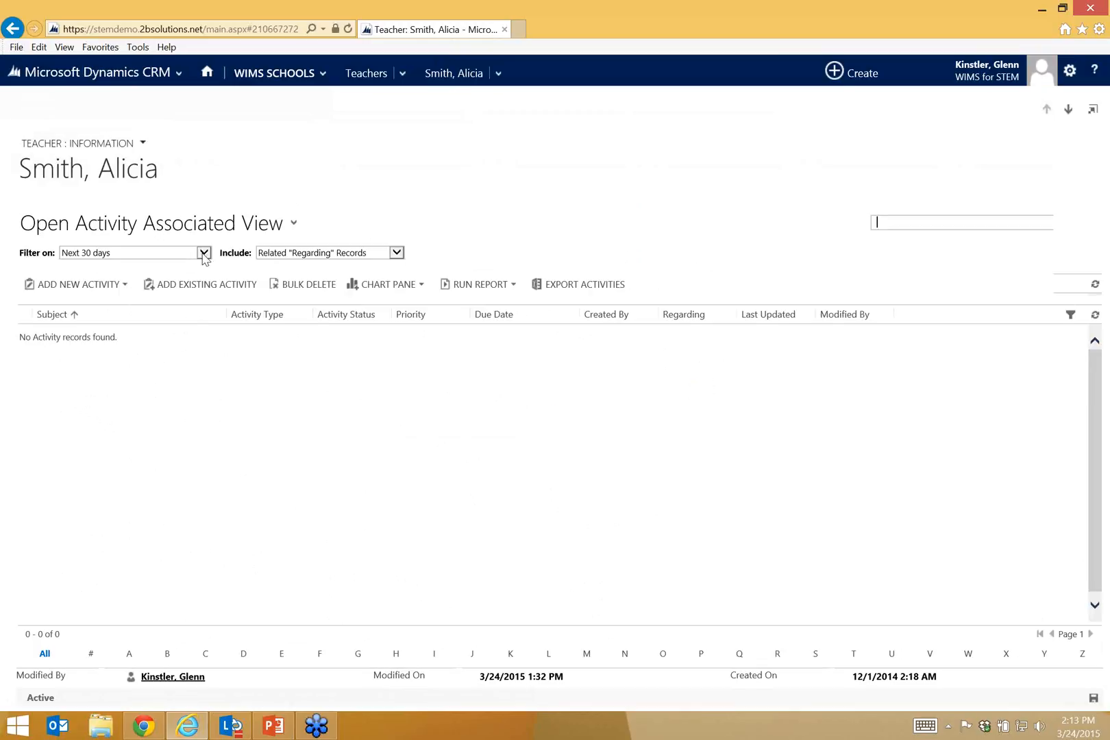
{"action": "left_click", "coordinate": [204, 253]}
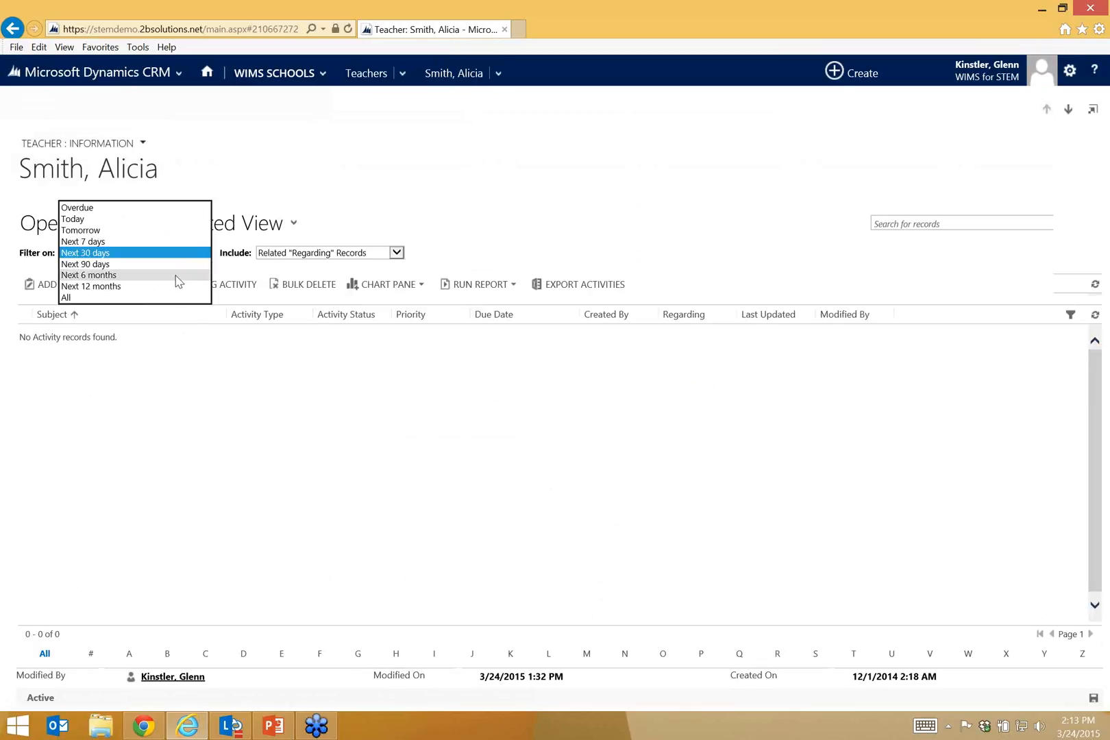
{"action": "left_click", "coordinate": [177, 276]}
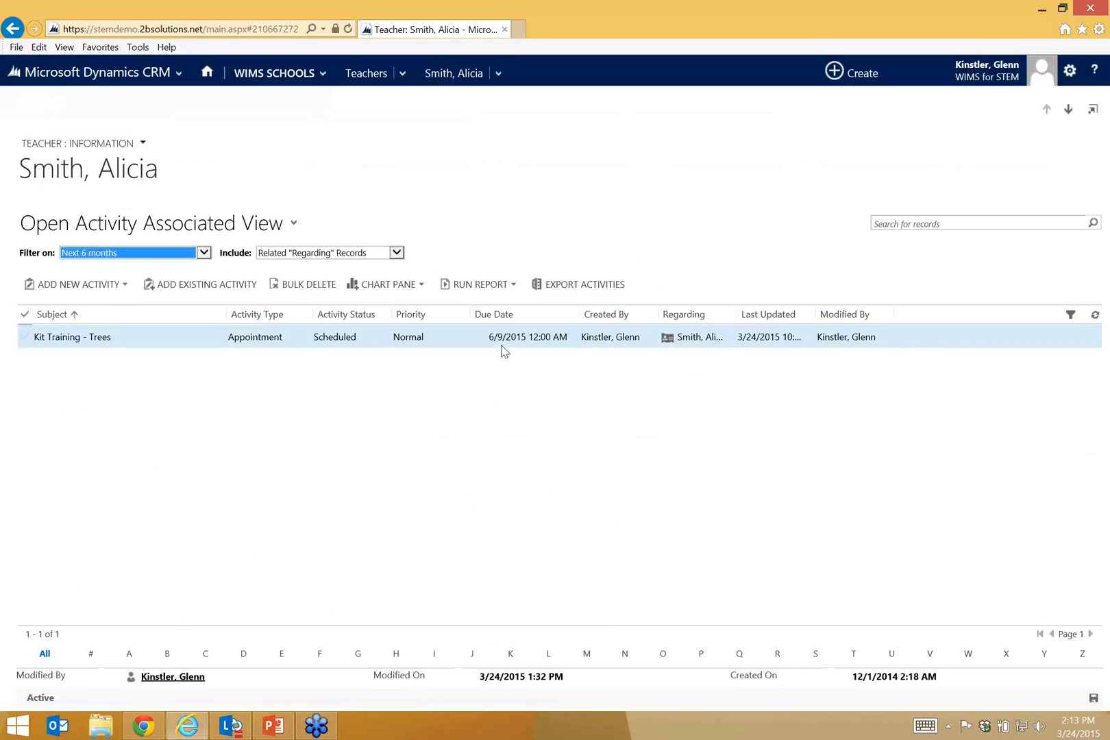
- Show the teacher's closed activities to examine the completed kit trainings
{"action": "left_click", "coordinate": [498, 74]}
{"action": "left_click", "coordinate": [500, 75]}
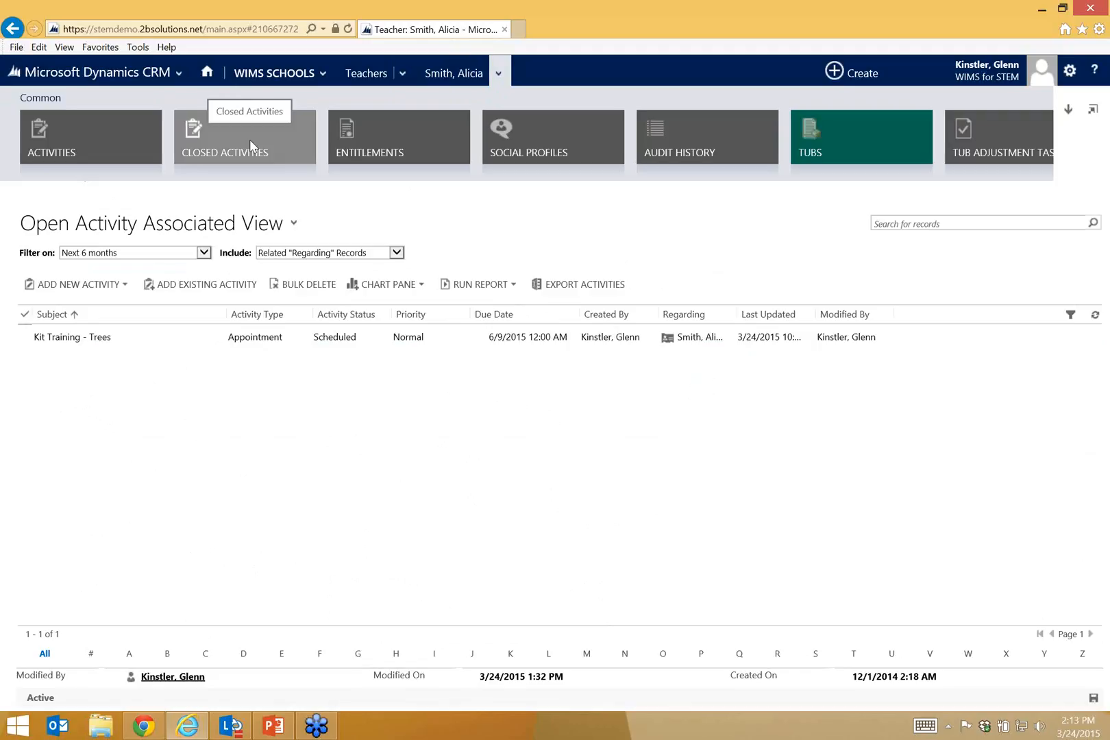
{"action": "left_click", "coordinate": [250, 141]}
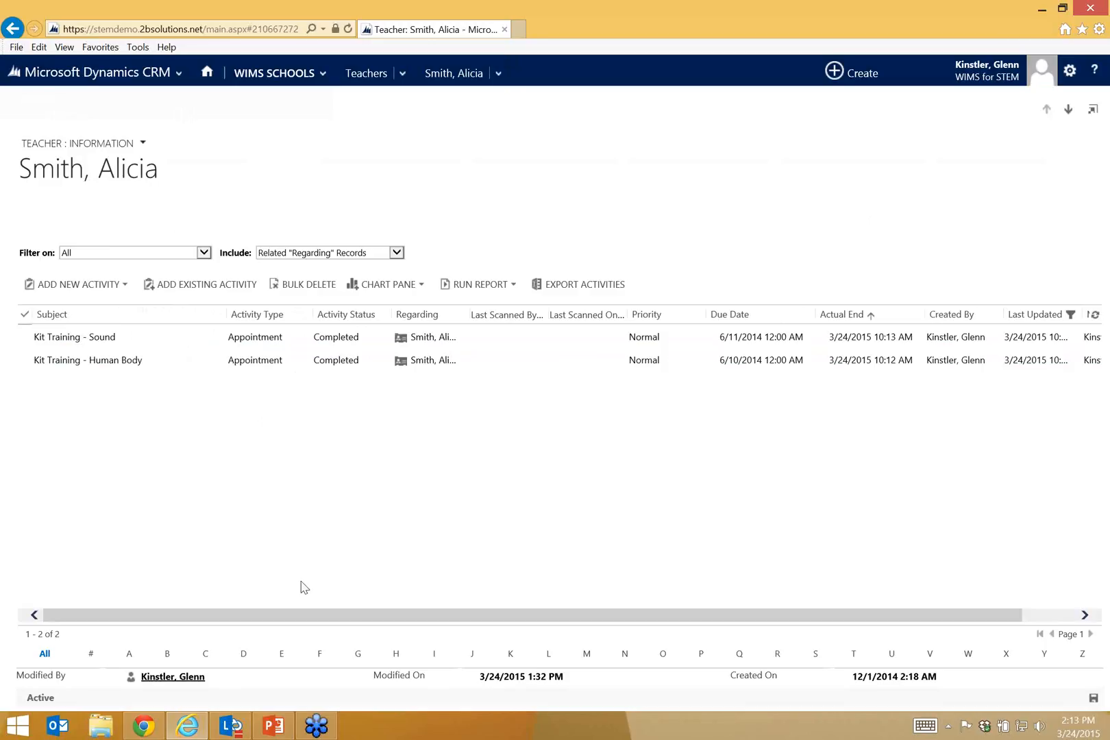
- Switch to the PowerPoint presentation, start the slide show from the Demonstration slide and advance to the Future Webinars slide
{"action": "left_click", "coordinate": [282, 733]}
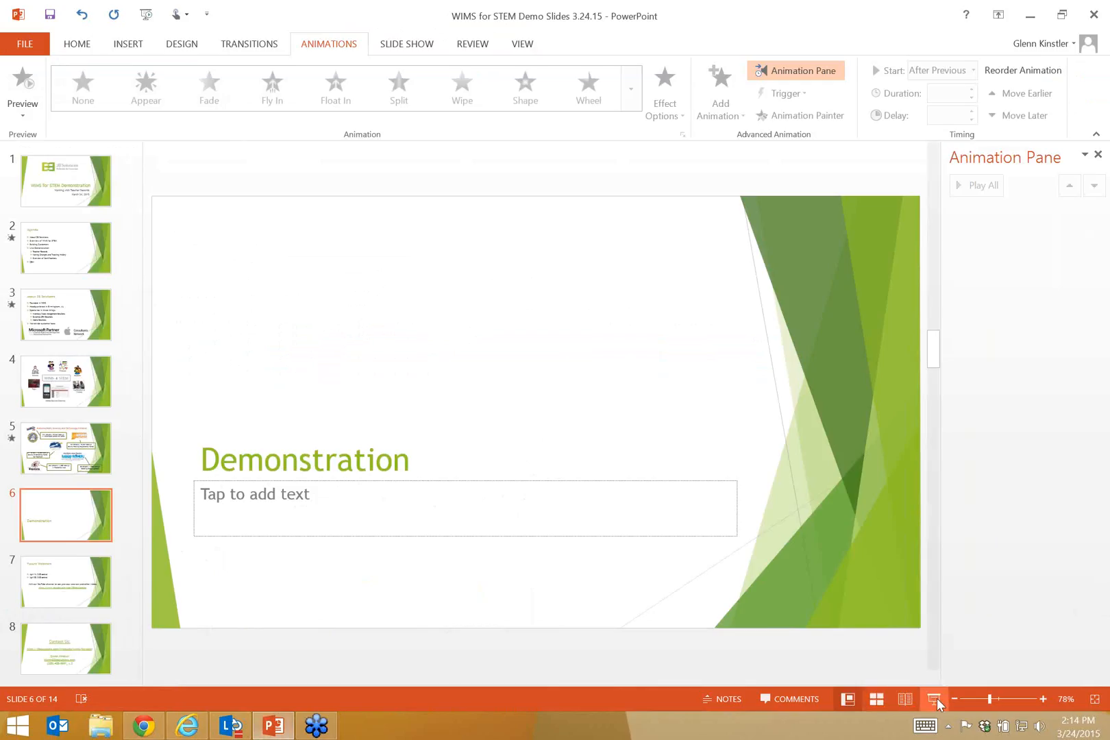
{"action": "left_click", "coordinate": [934, 699]}
{"action": "left_click", "coordinate": [596, 504]}
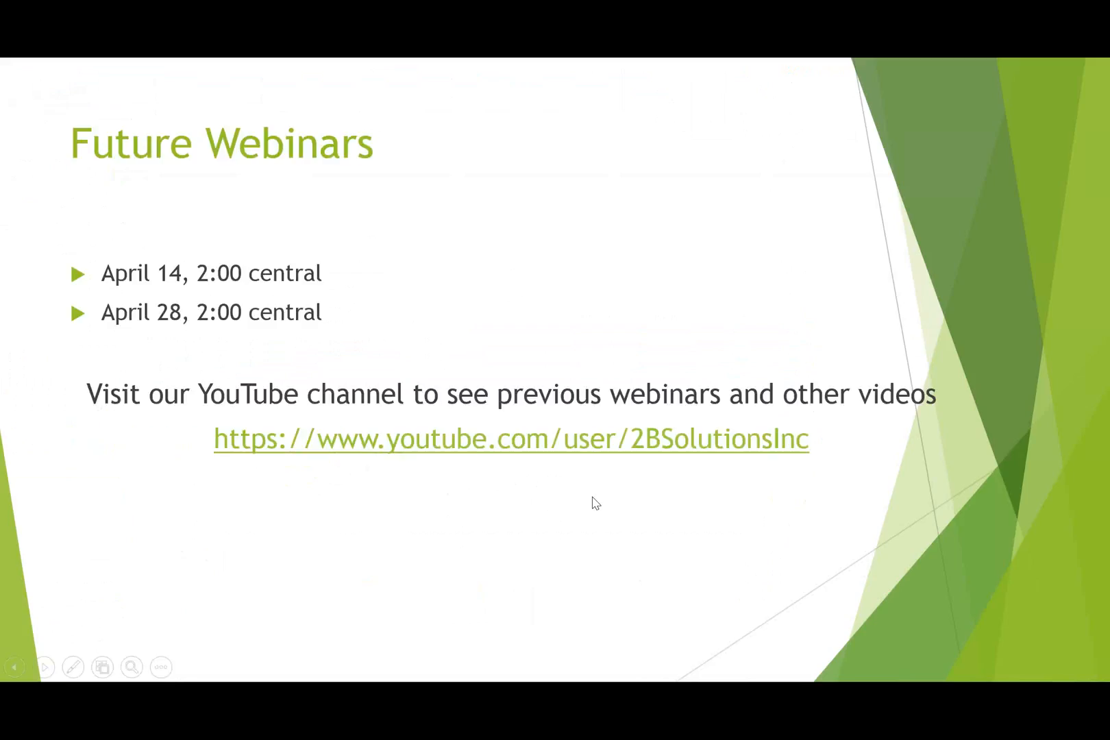